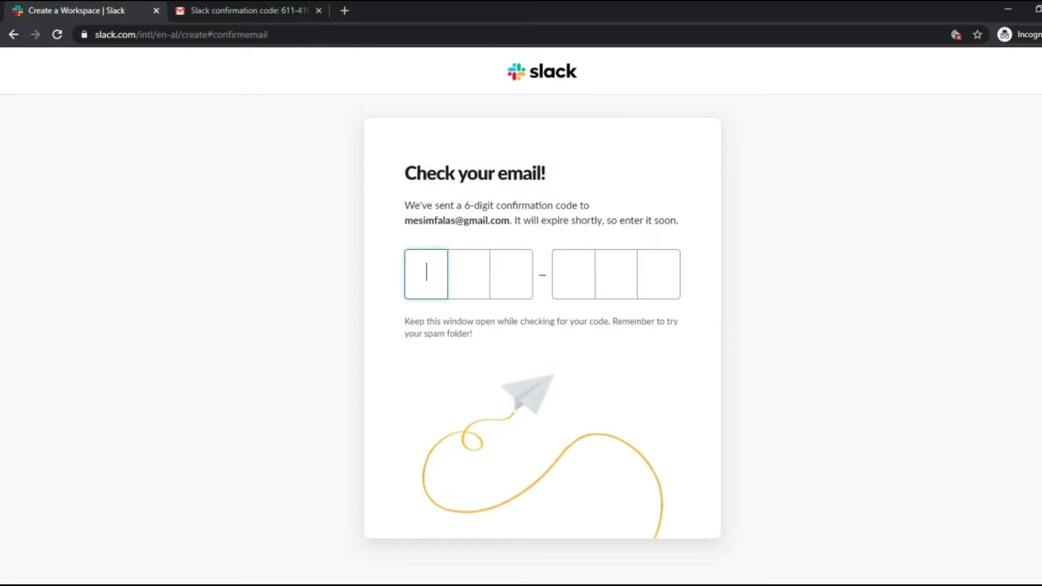
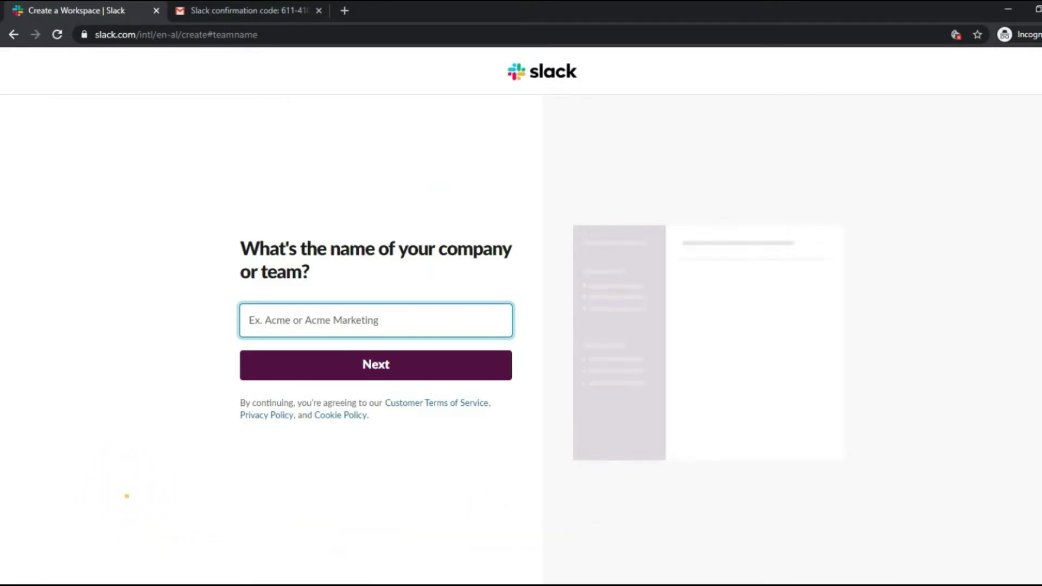
# - Name the workspace Mëso Falas and set its first project to youtube-videos
pyautogui.write('Mëso Falas')
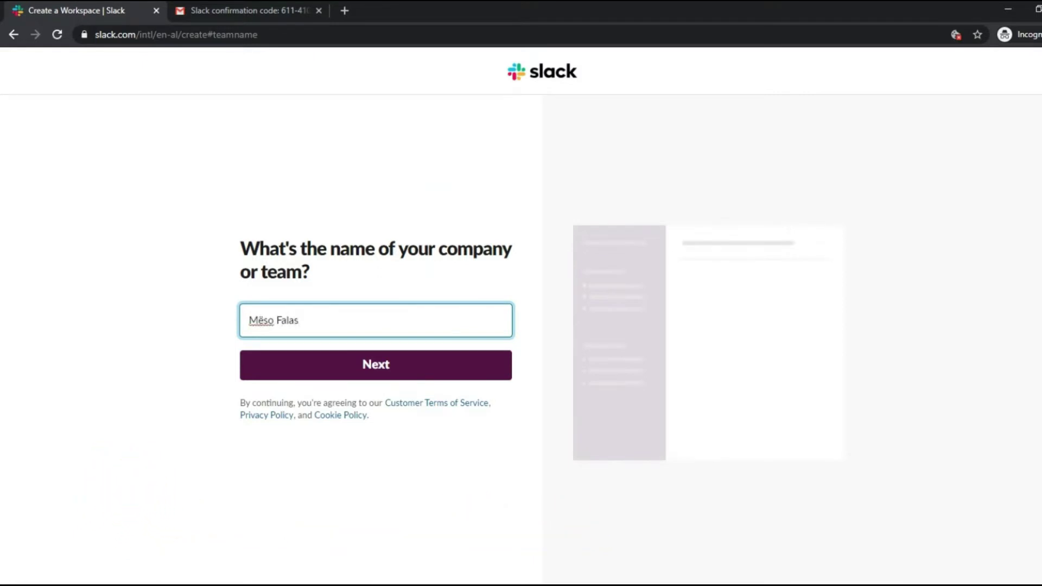
pyautogui.press('Return')
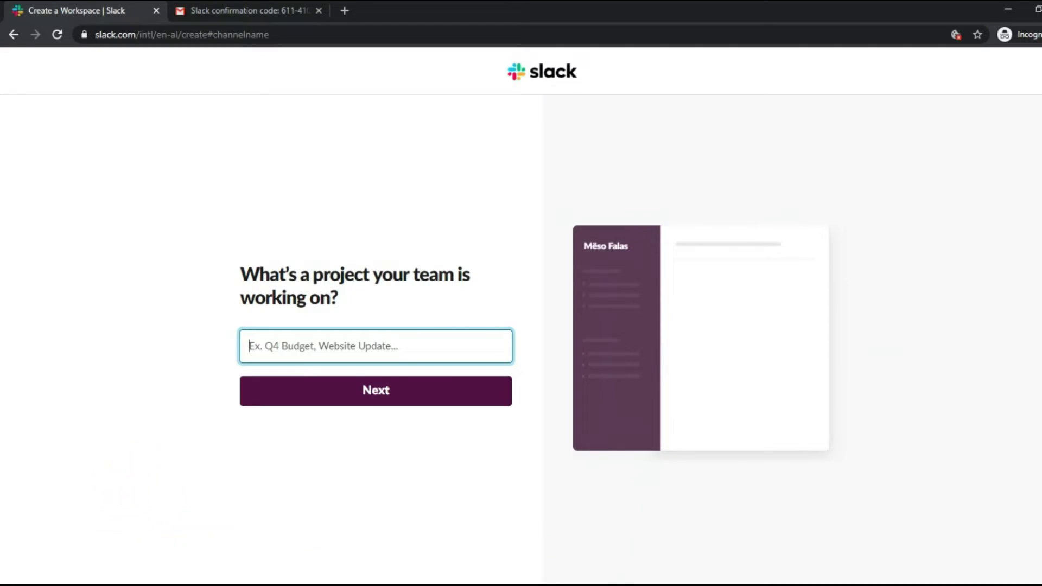
pyautogui.write('Youtube Vucideos')
pyautogui.press('Return')
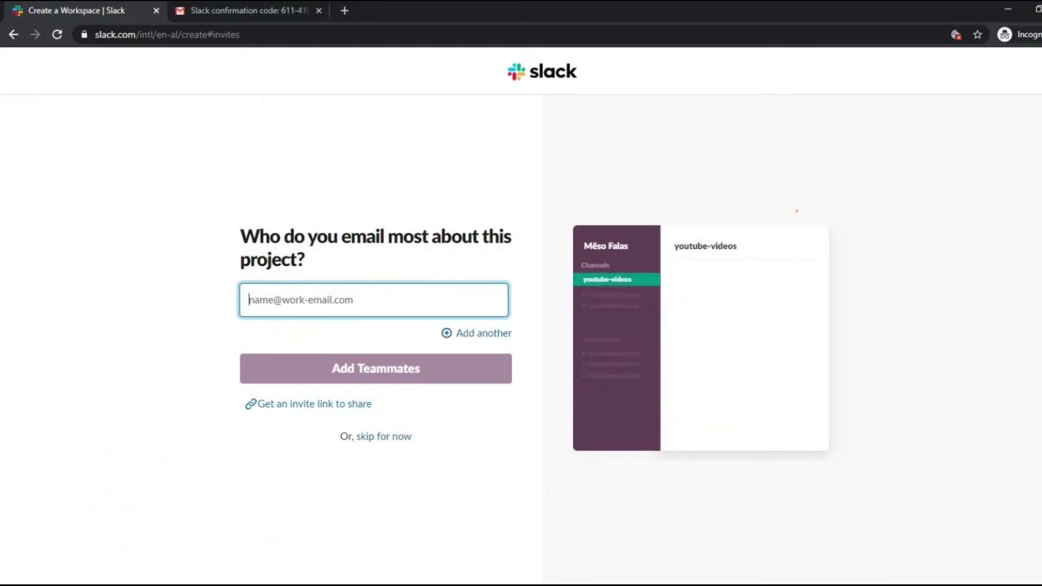
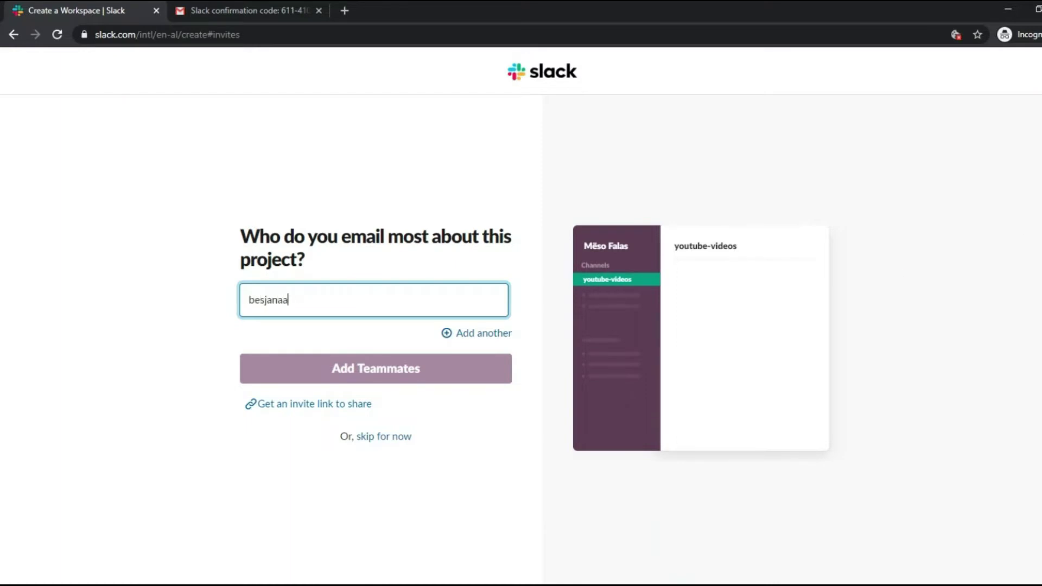
# - Invite three teammates by entering their e-mail addresses
pyautogui.press('Tab')
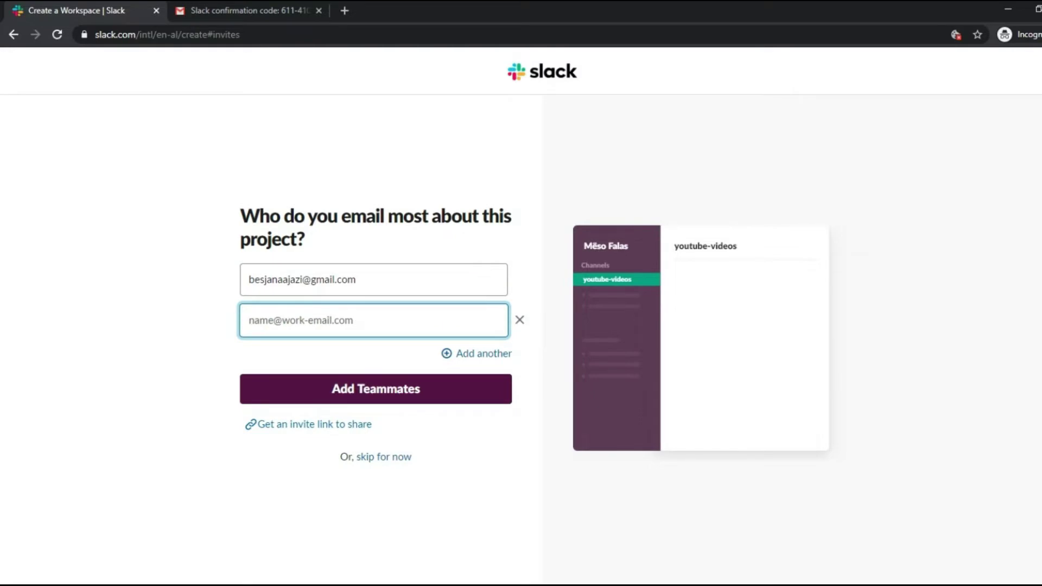
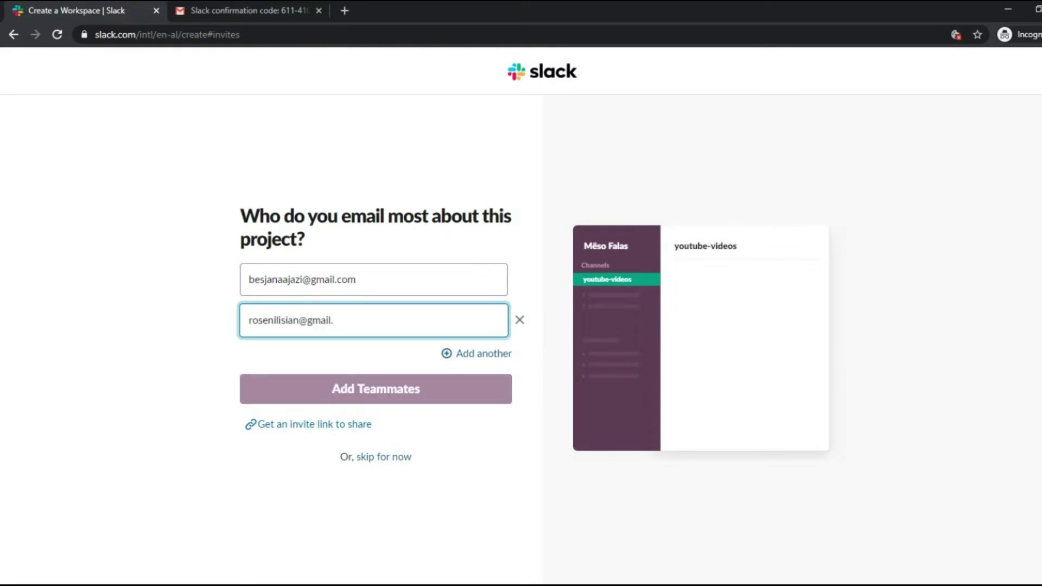
pyautogui.press('Tab')
pyautogui.press('Tab')
pyautogui.press('Tab')
pyautogui.press('Tab')
pyautogui.press('Tab')
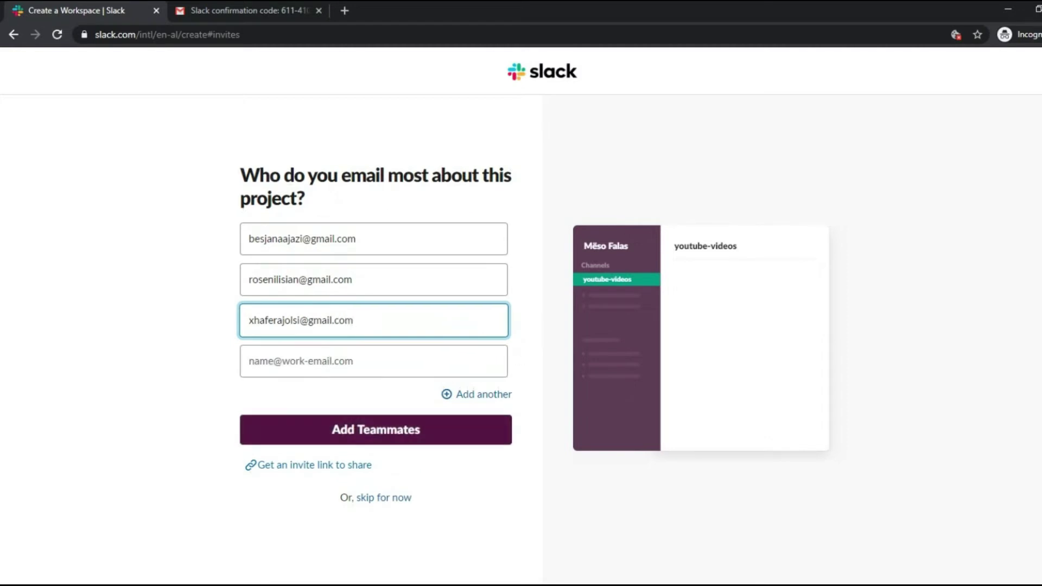
pyautogui.press('Return')
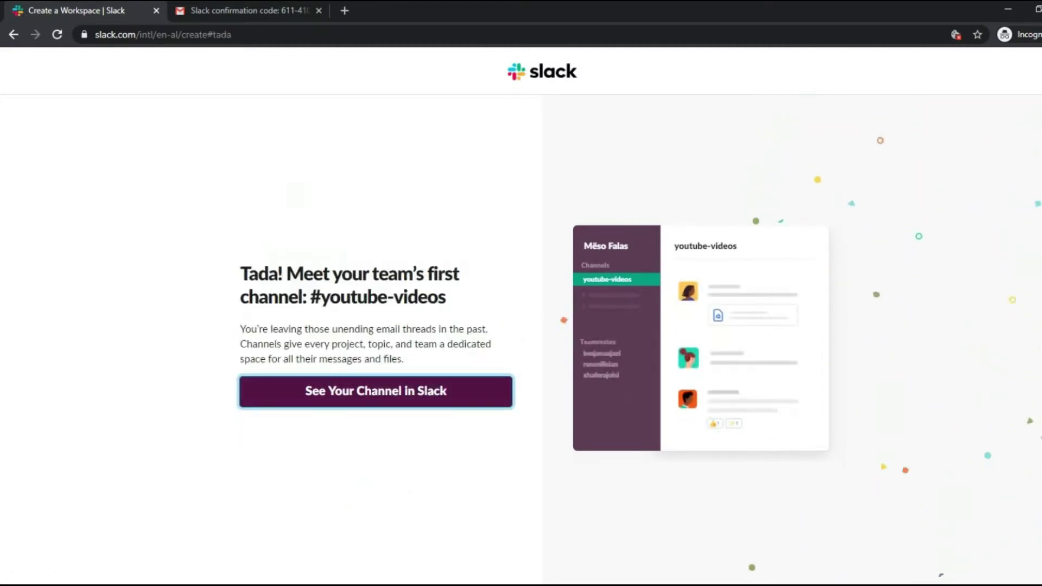
# - Choose the Hi team! greeting for the new channel and save it
pyautogui.press('Return')
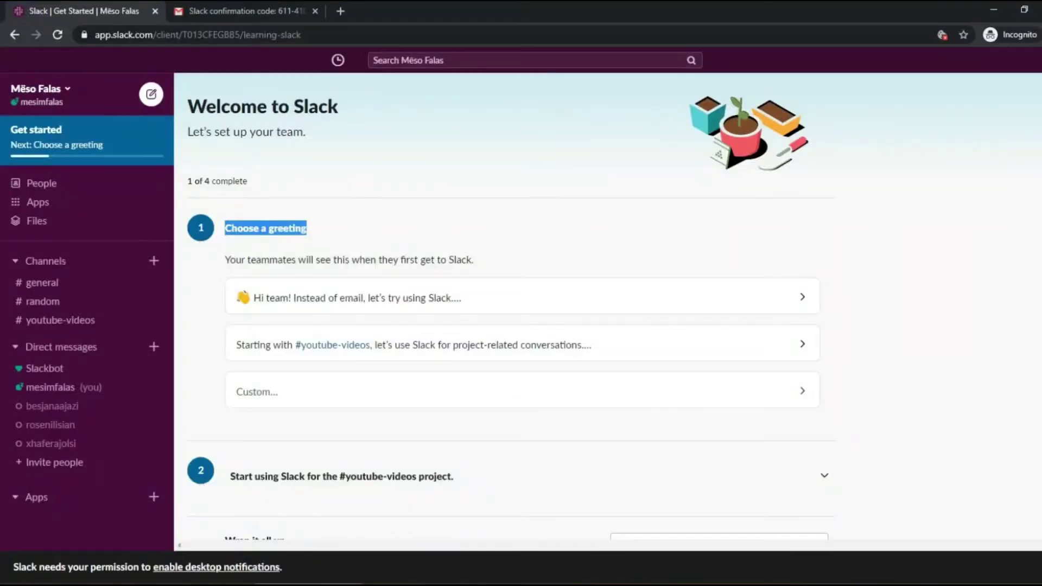
pyautogui.press('Return')
pyautogui.press('Tab')
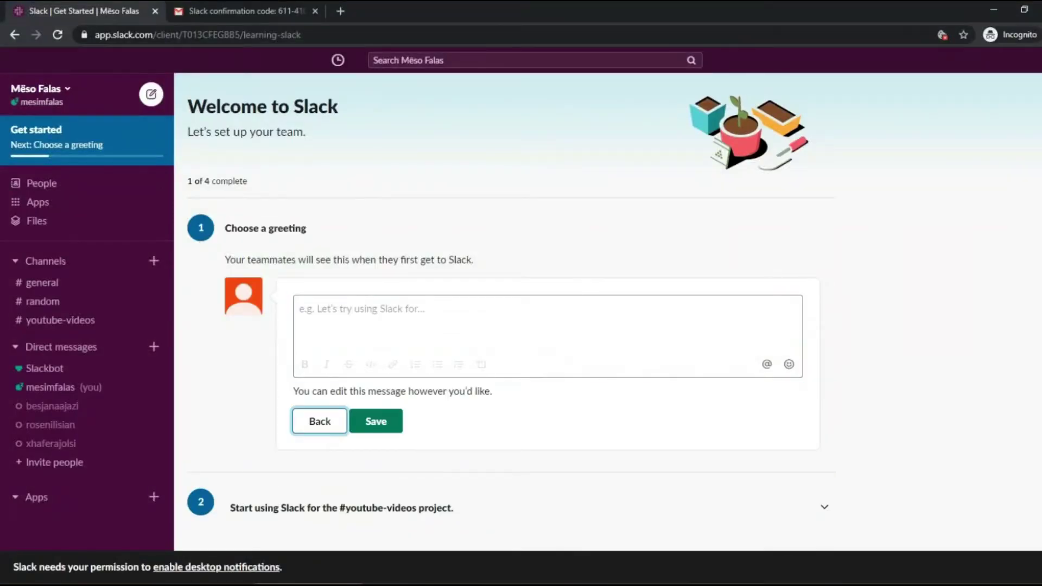
pyautogui.click(299, 308)
pyautogui.write('Përshëndetje.')
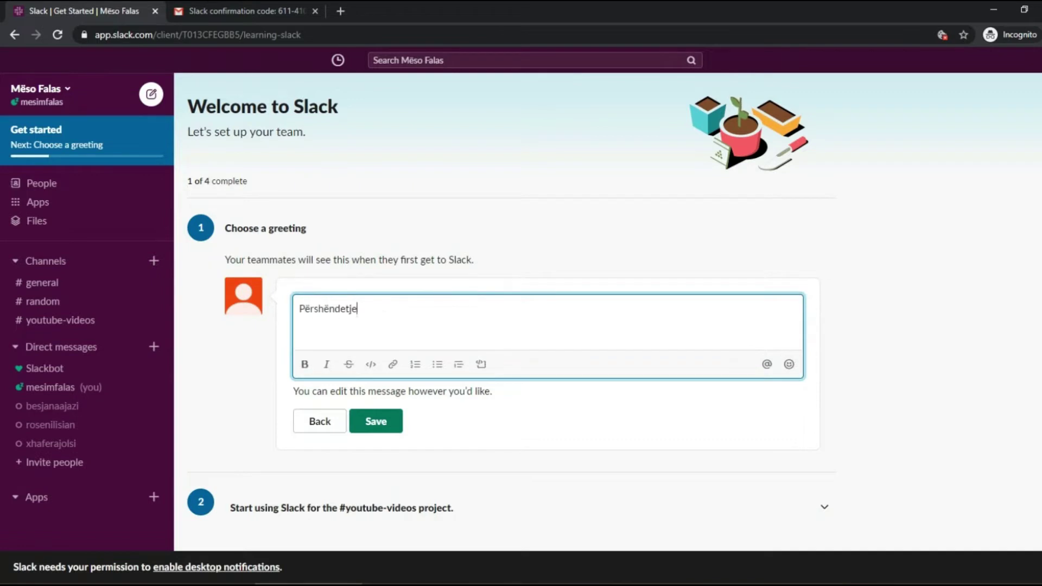
pyautogui.press('BackSpace')
pyautogui.press('BackSpace')
pyautogui.press('BackSpace')
pyautogui.press('BackSpace')
pyautogui.press('BackSpace')
pyautogui.press('BackSpace')
pyautogui.press('BackSpace')
pyautogui.press('BackSpace')
pyautogui.press('BackSpace')
pyautogui.press('BackSpace')
pyautogui.press('BackSpace')
pyautogui.press('BackSpace')
pyautogui.press('BackSpace')
pyautogui.press('BackSpace')
pyautogui.press('BackSpace')
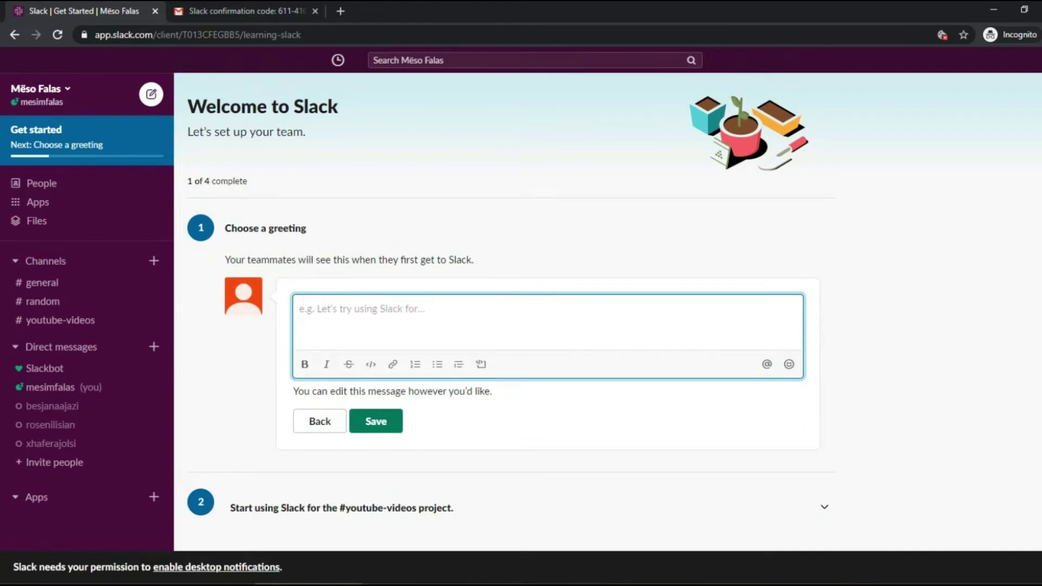
pyautogui.click(512, 298)
pyautogui.moveTo(355, 338); pyautogui.dragTo(404, 353)
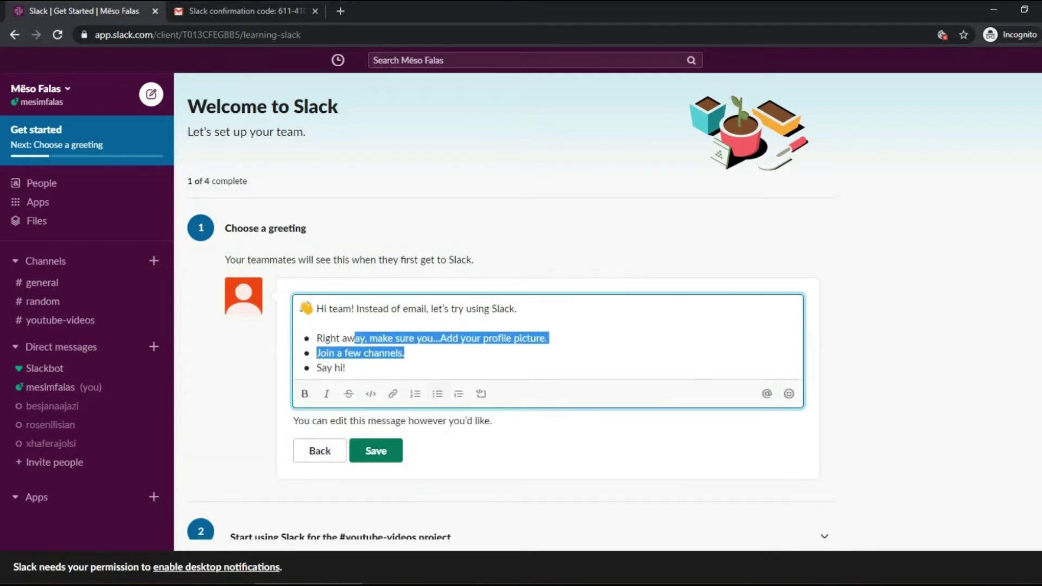
pyautogui.click(375, 451)
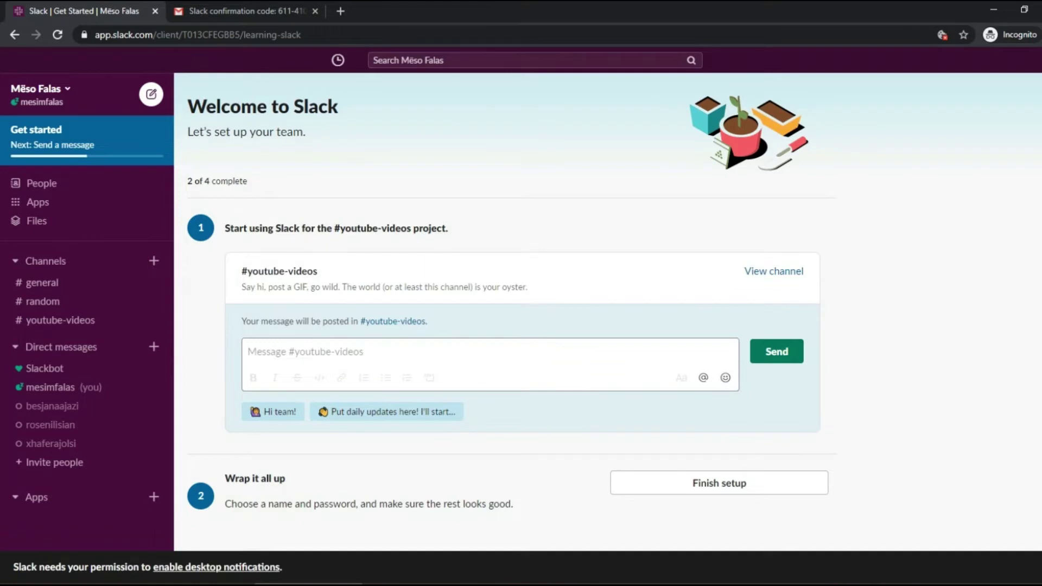
# - Post 'Vendos të rejat e fundit këtu' in #youtube-videos
pyautogui.click(273, 411)
pyautogui.click(387, 412)
pyautogui.moveTo(348, 351); pyautogui.dragTo(264, 351)
pyautogui.write('Vendos të')
pyautogui.press('BackSpace')
pyautogui.press('BackSpace')
pyautogui.write('detyra')
pyautogui.press('BackSpace')
pyautogui.press('BackSpace')
pyautogui.press('BackSpace')
pyautogui.press('BackSpace')
pyautogui.press('BackSpace')
pyautogui.press('BackSpace')
pyautogui.write('të rejat e fundit këtu')
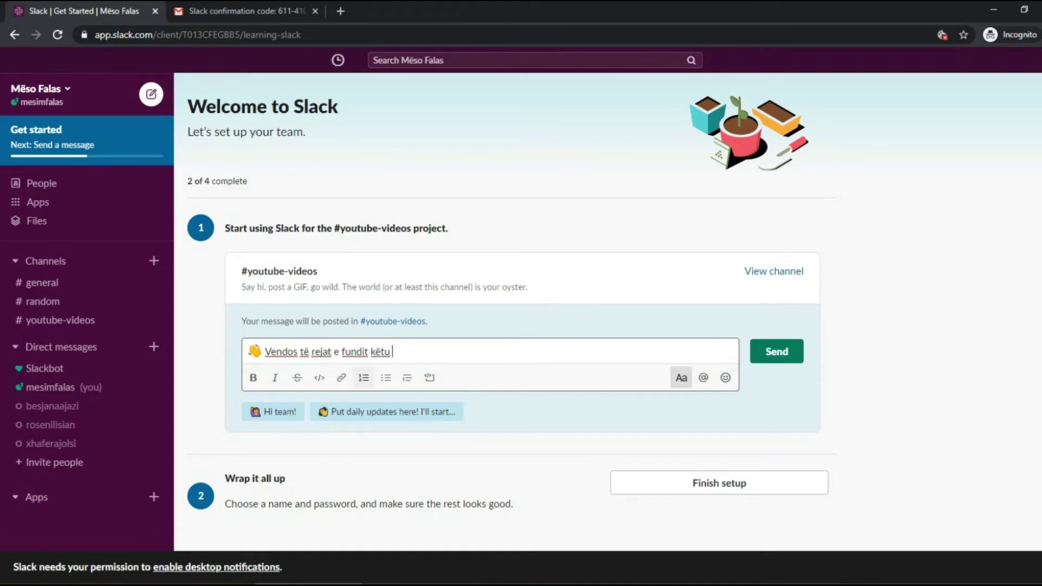
pyautogui.press('Return')
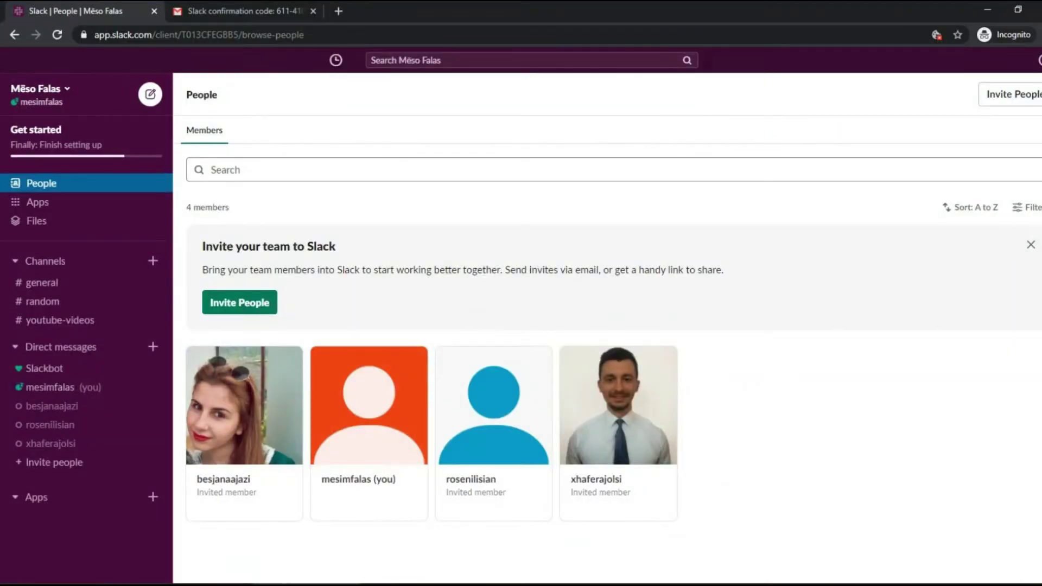
# - Search the People list for one of the invited teammates
pyautogui.click(210, 169)
pyautogui.write('besjana')
pyautogui.press('BackSpace')
pyautogui.press('BackSpace')
pyautogui.press('BackSpace')
pyautogui.press('BackSpace')
pyautogui.press('BackSpace')
pyautogui.press('BackSpace')
pyautogui.press('BackSpace')
pyautogui.press('Tab')
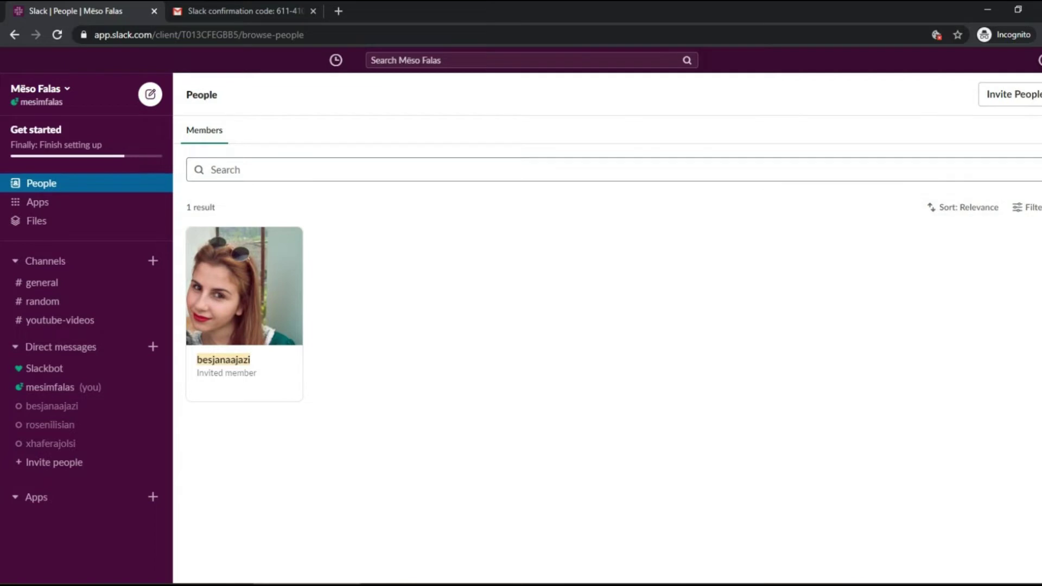
# - Review the Invite People form, including bulk addresses and default channels, then close it
pyautogui.hotkey('shift', 'Tab')
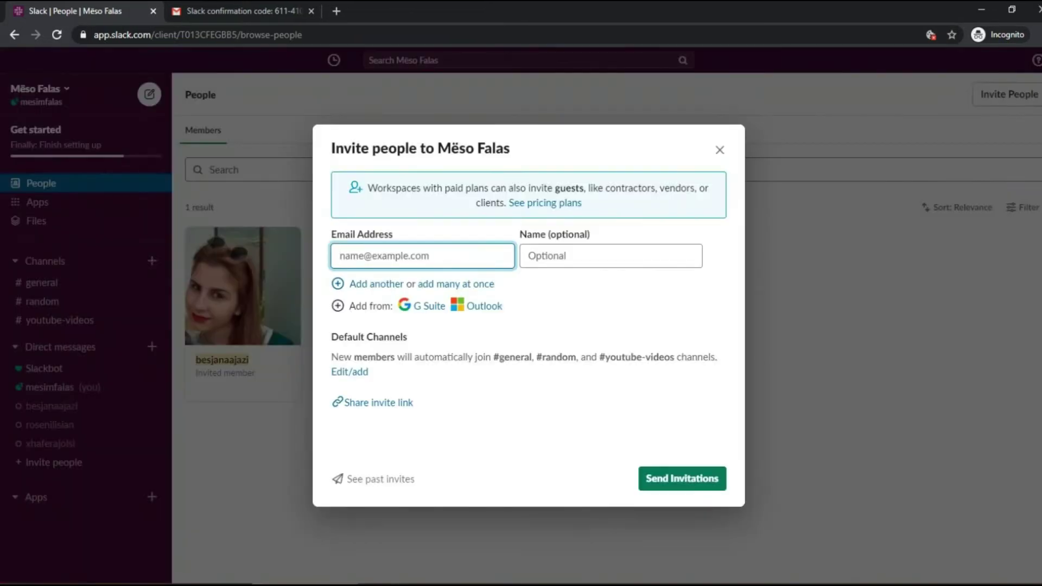
pyautogui.moveTo(457, 188); pyautogui.dragTo(554, 188)
pyautogui.click(554, 188)
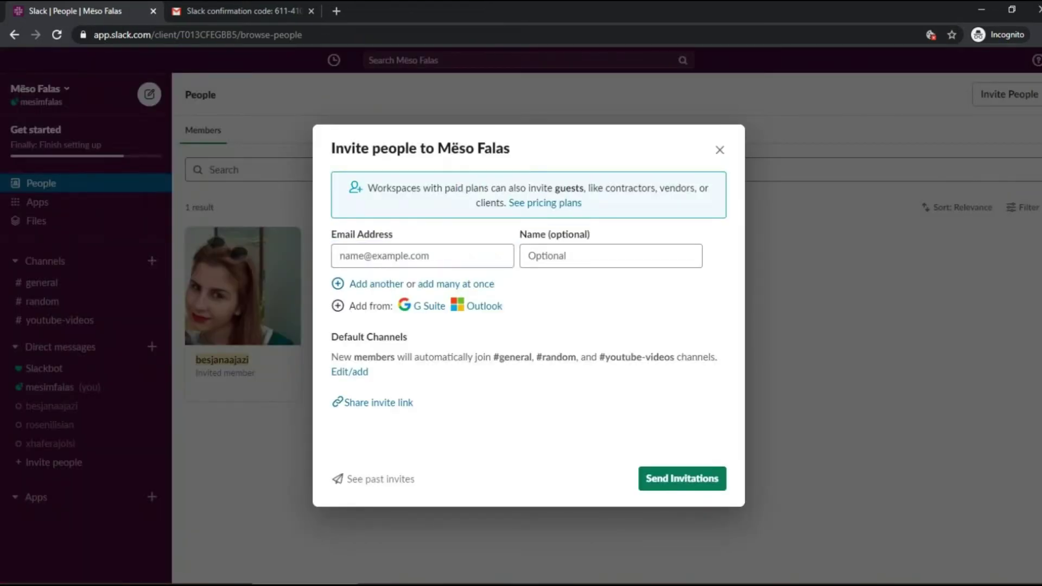
pyautogui.click(422, 256)
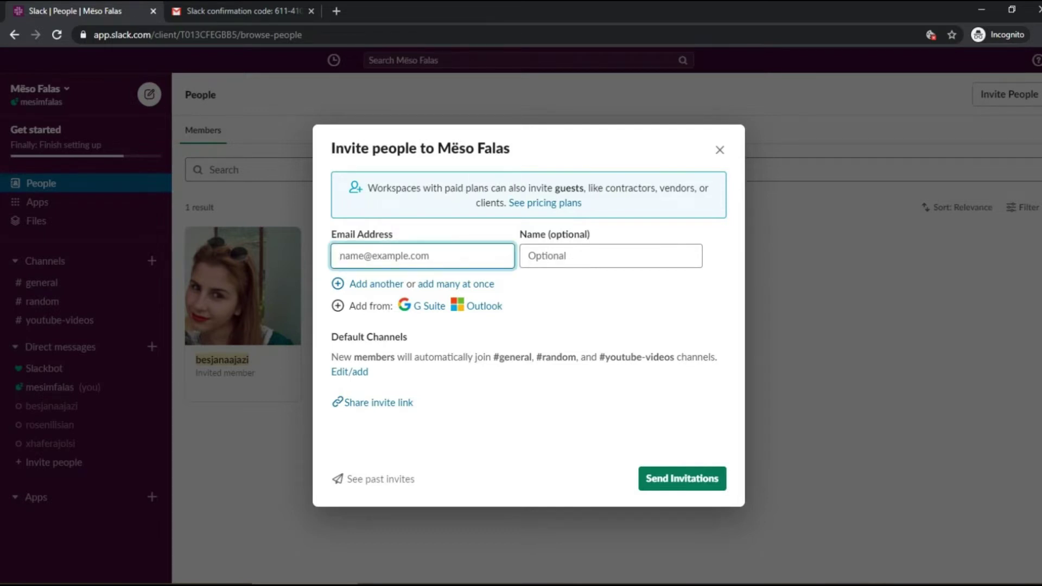
pyautogui.click(611, 255)
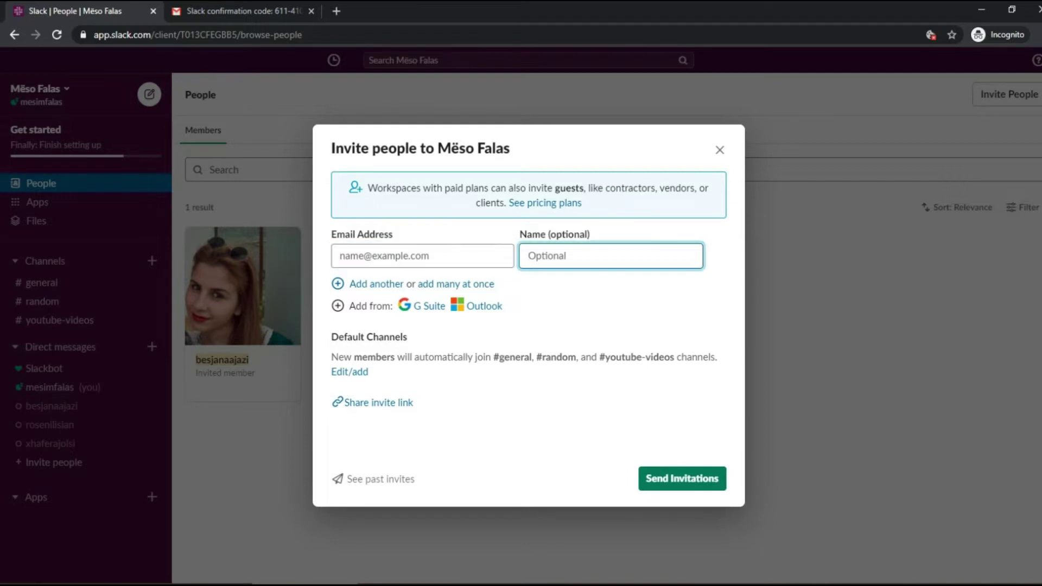
pyautogui.click(376, 284)
pyautogui.click(456, 316)
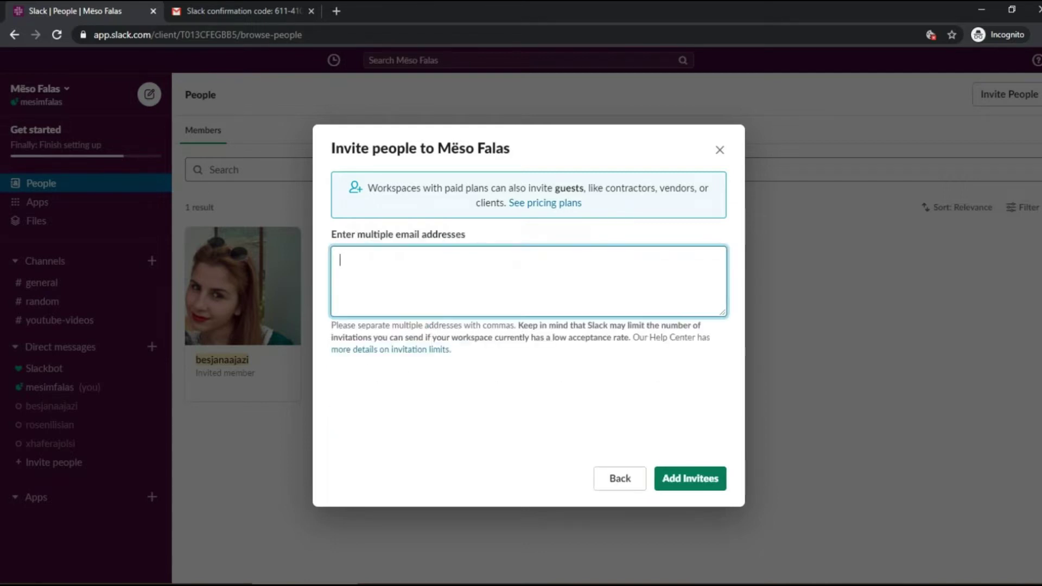
pyautogui.click(620, 478)
pyautogui.moveTo(349, 338); pyautogui.dragTo(375, 338)
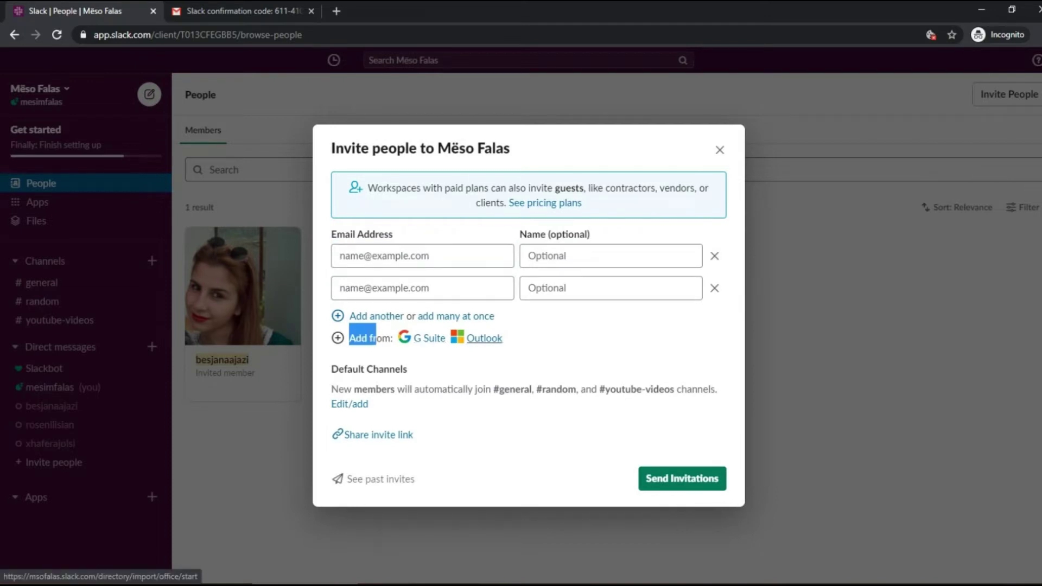
pyautogui.moveTo(508, 389); pyautogui.dragTo(694, 389)
pyautogui.click(694, 389)
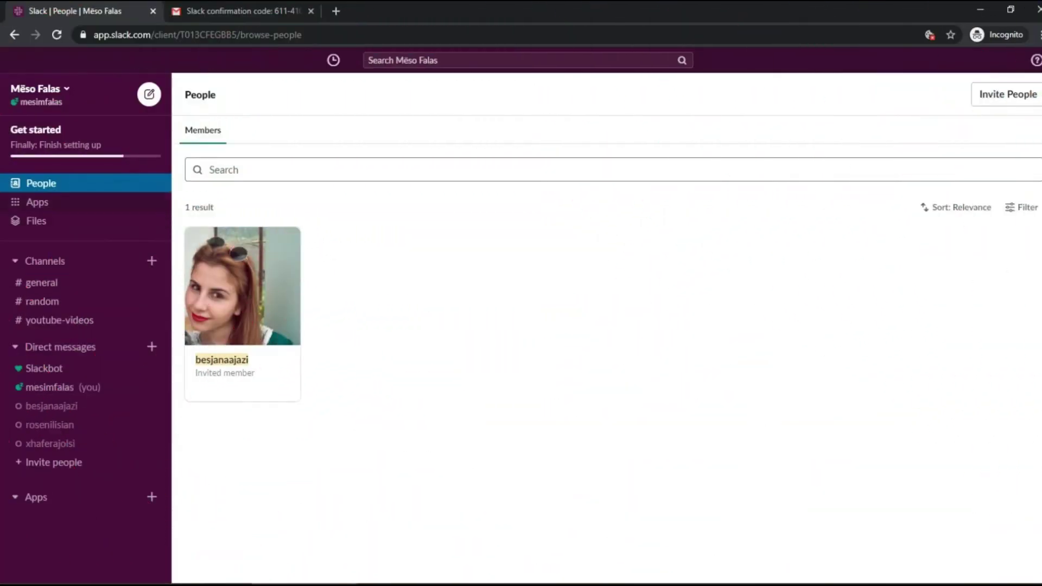
pyautogui.click(36, 202)
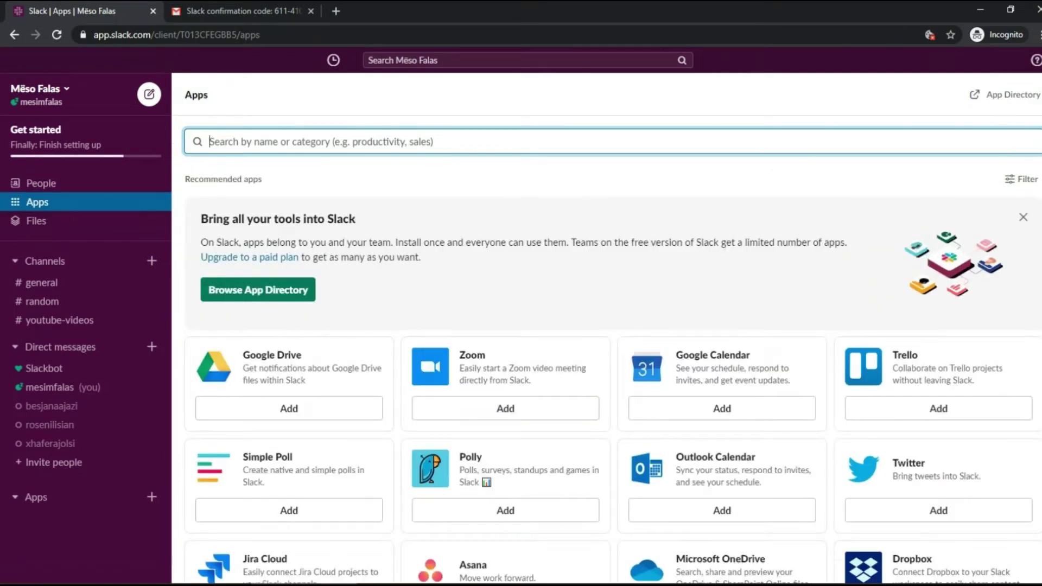
pyautogui.scroll(-1, 289, 341)
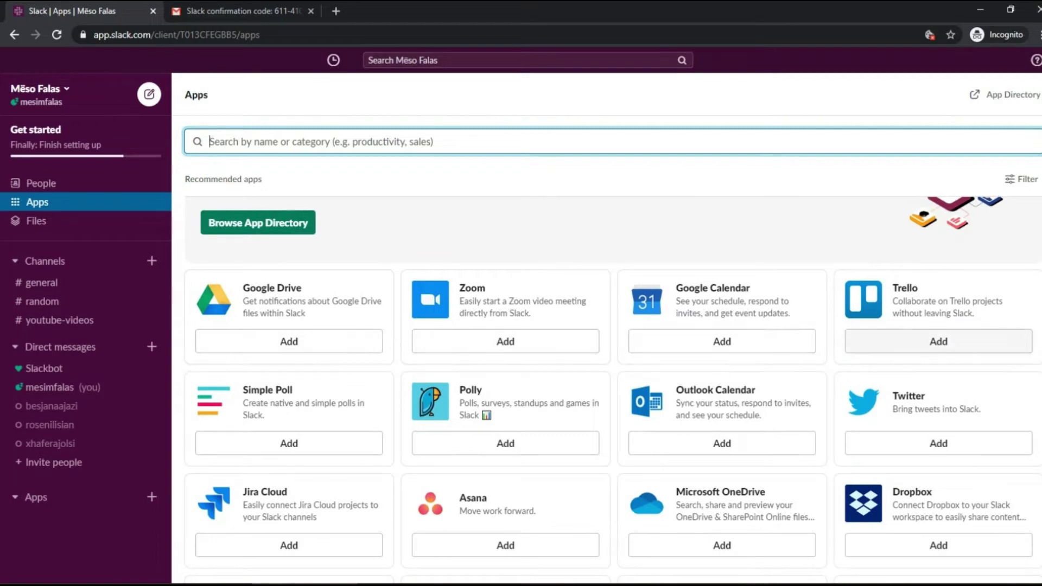
pyautogui.scroll(-2, 721, 434)
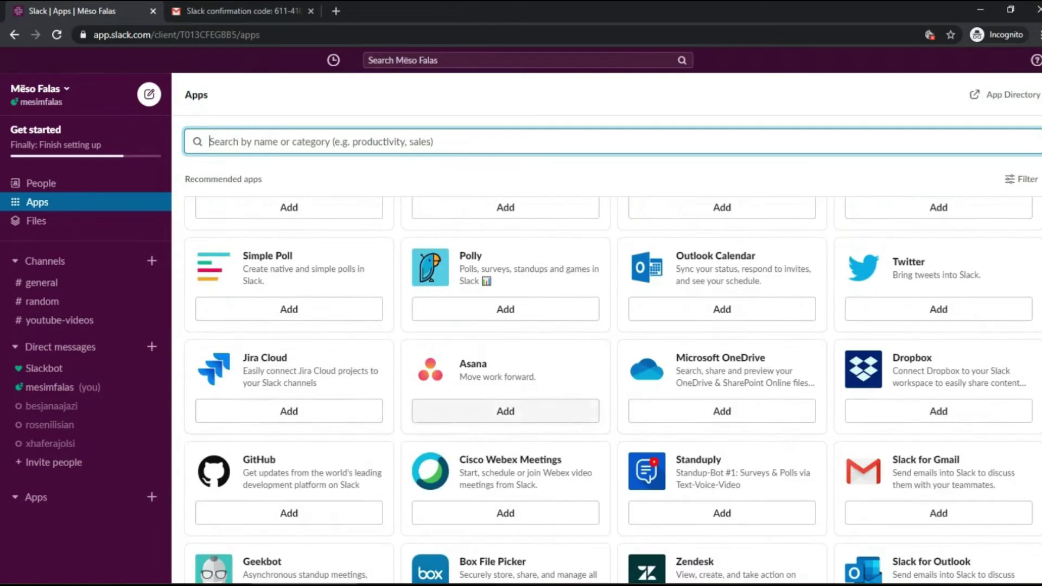
pyautogui.scroll(-3, 505, 380)
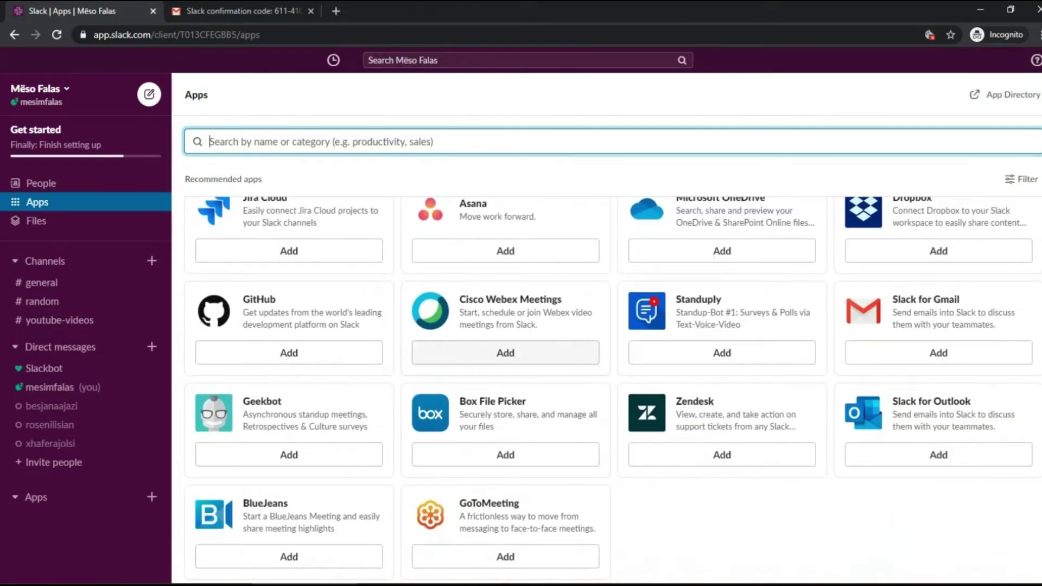
pyautogui.scroll(6, 505, 353)
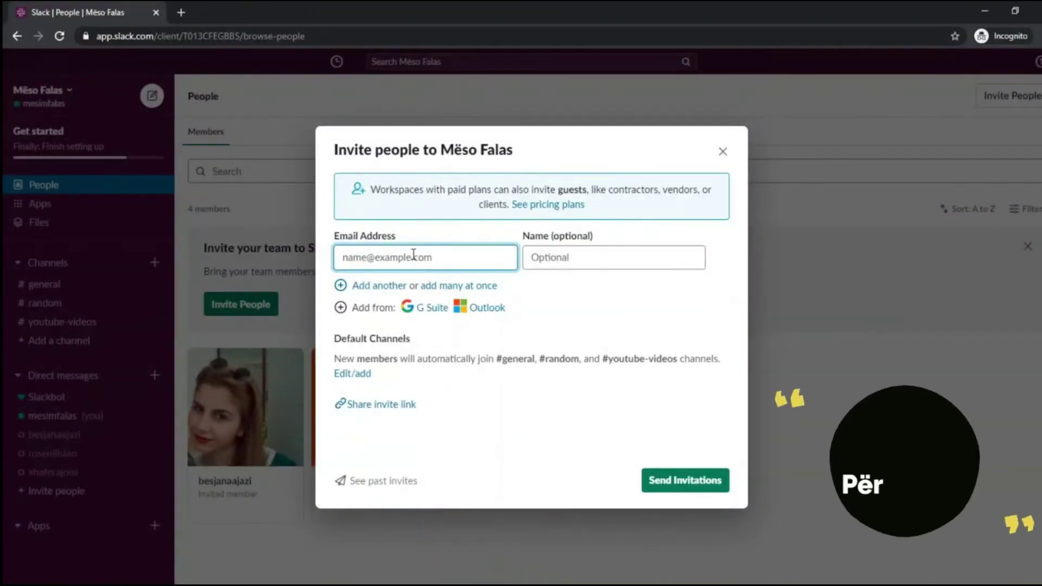
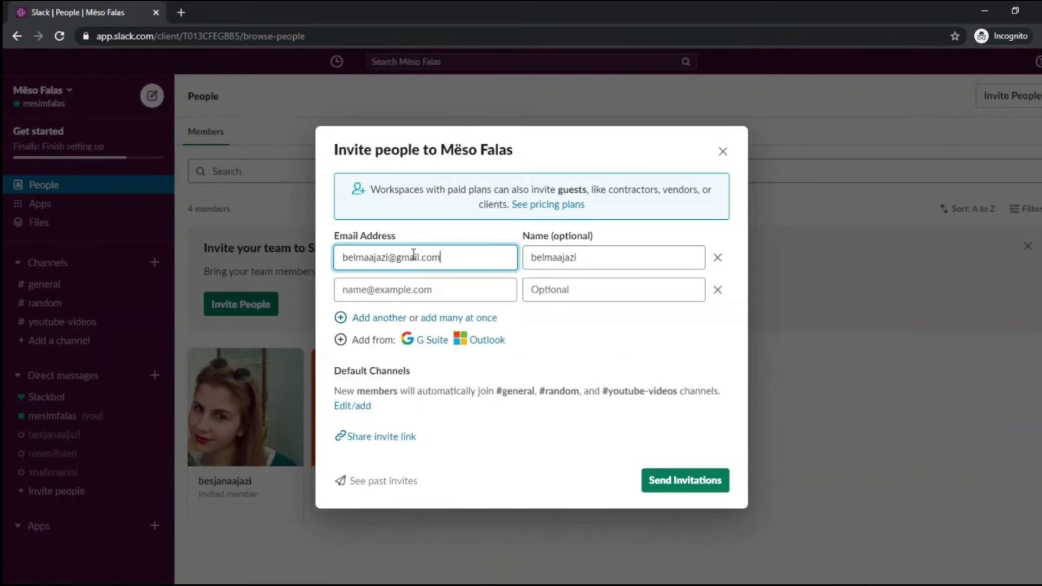
# - Invite a new member by e-mail and first name, with #random removed from default channels
pyautogui.press('Tab')
pyautogui.write('Belma')
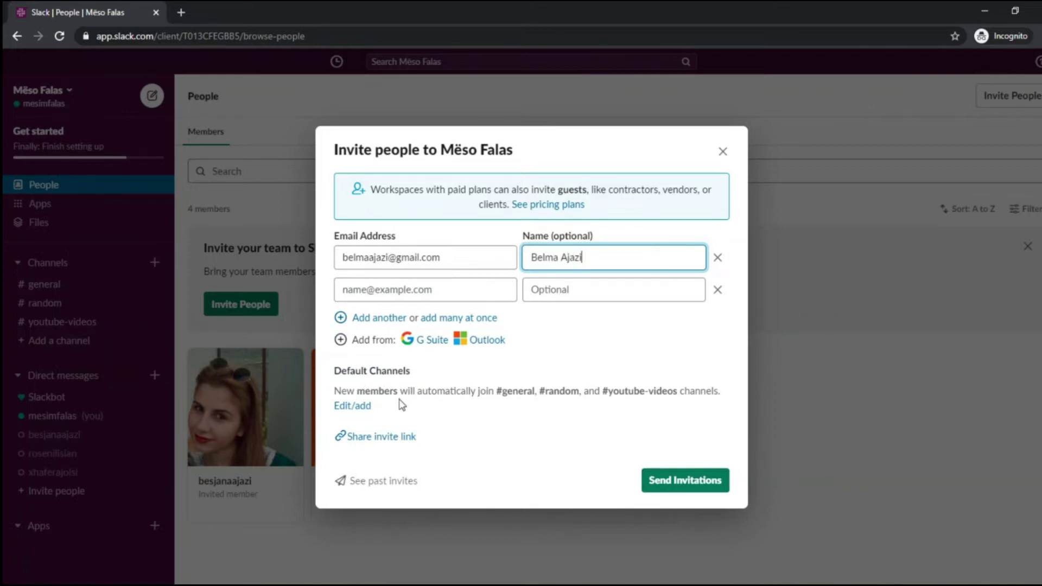
pyautogui.moveTo(496, 391); pyautogui.dragTo(673, 392)
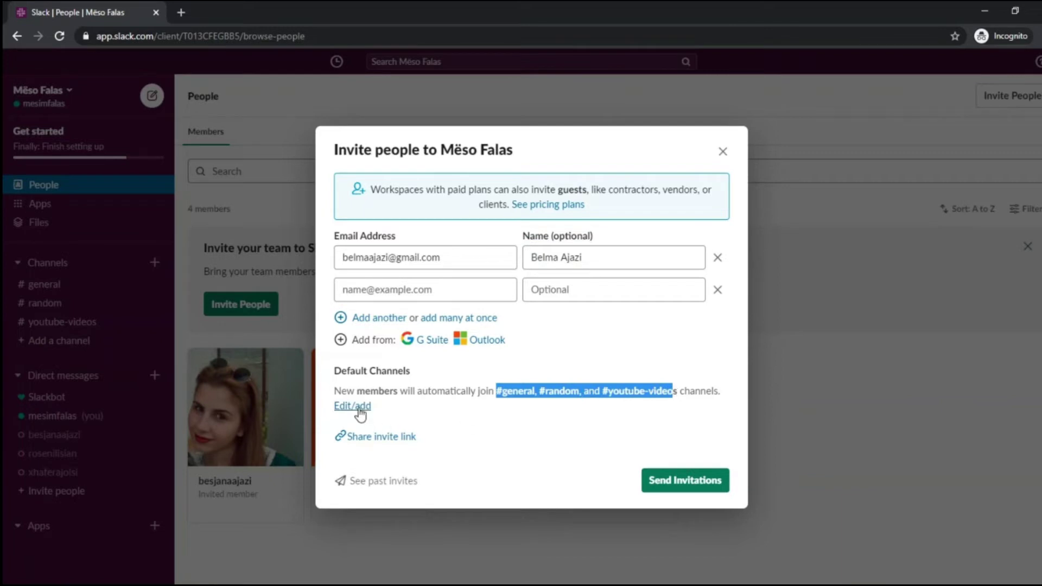
pyautogui.click(359, 406)
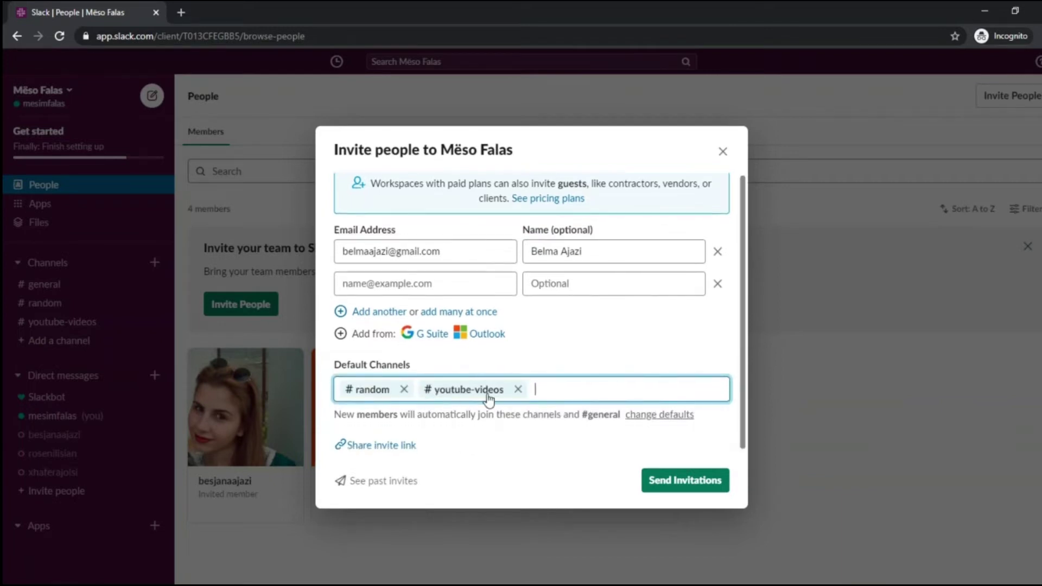
pyautogui.click(403, 389)
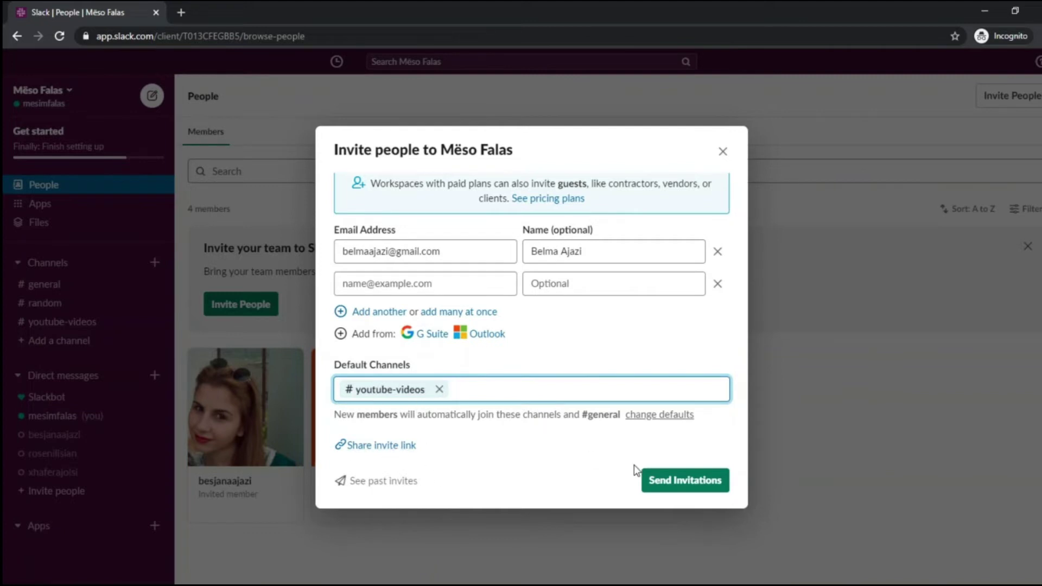
pyautogui.click(661, 484)
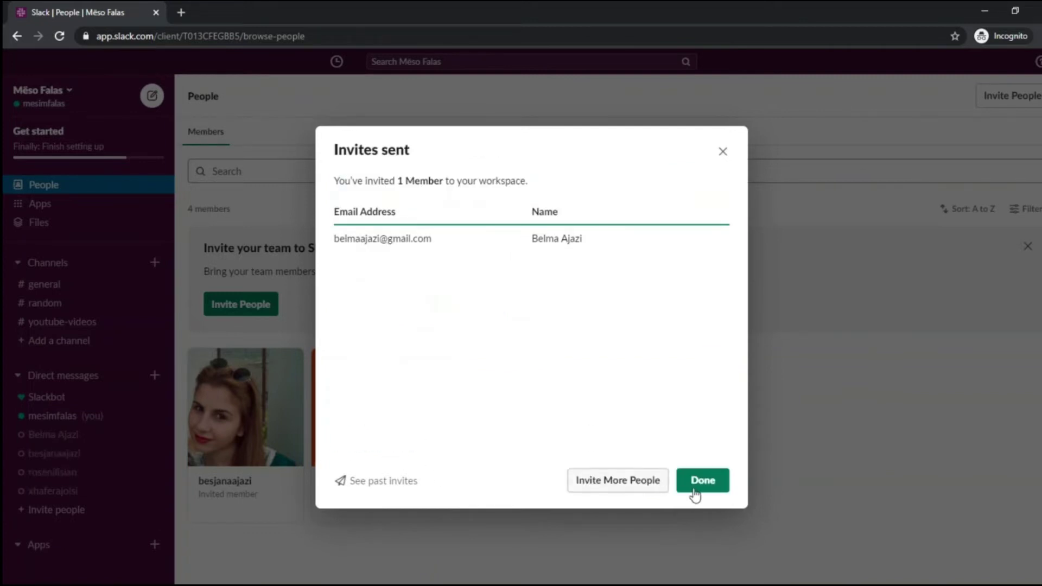
# - Close the invites-sent confirmation and open the new invitee's direct message
pyautogui.moveTo(339, 239); pyautogui.dragTo(611, 242)
pyautogui.click(612, 246)
pyautogui.click(697, 485)
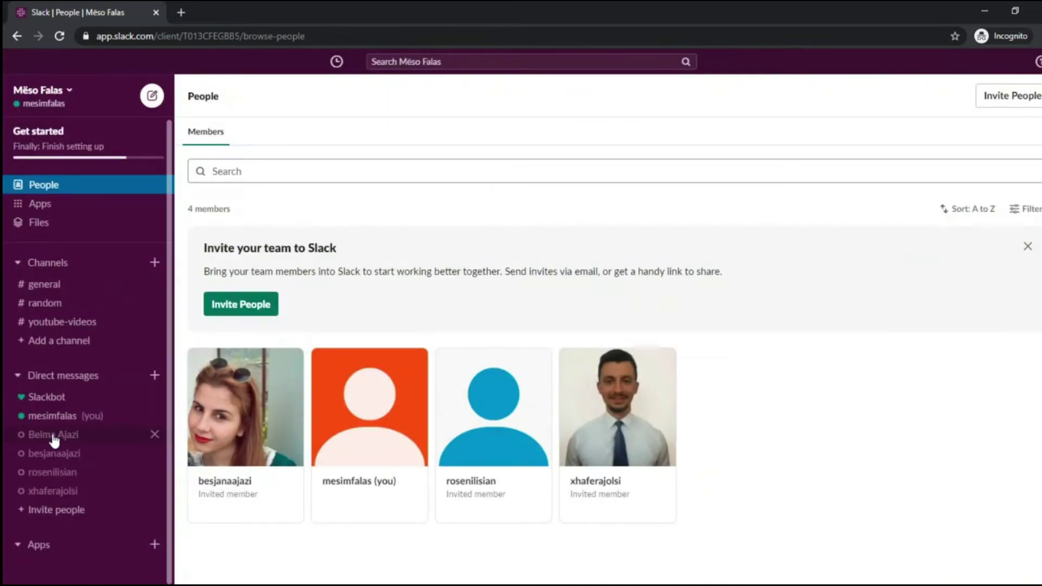
pyautogui.click(54, 434)
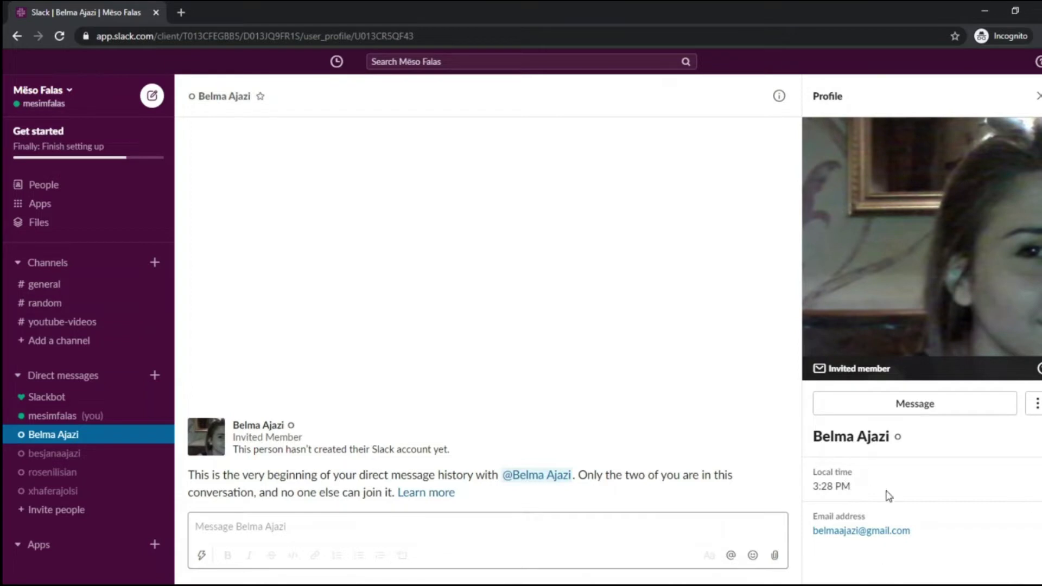
# - Open the direct message conversation with the newly invited member
pyautogui.click(1036, 96)
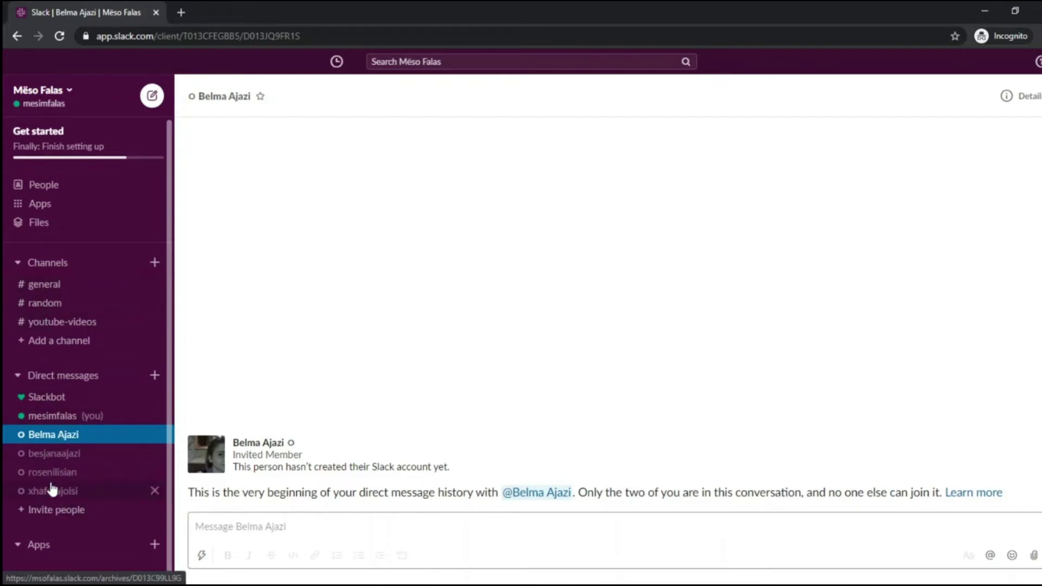
pyautogui.click(154, 375)
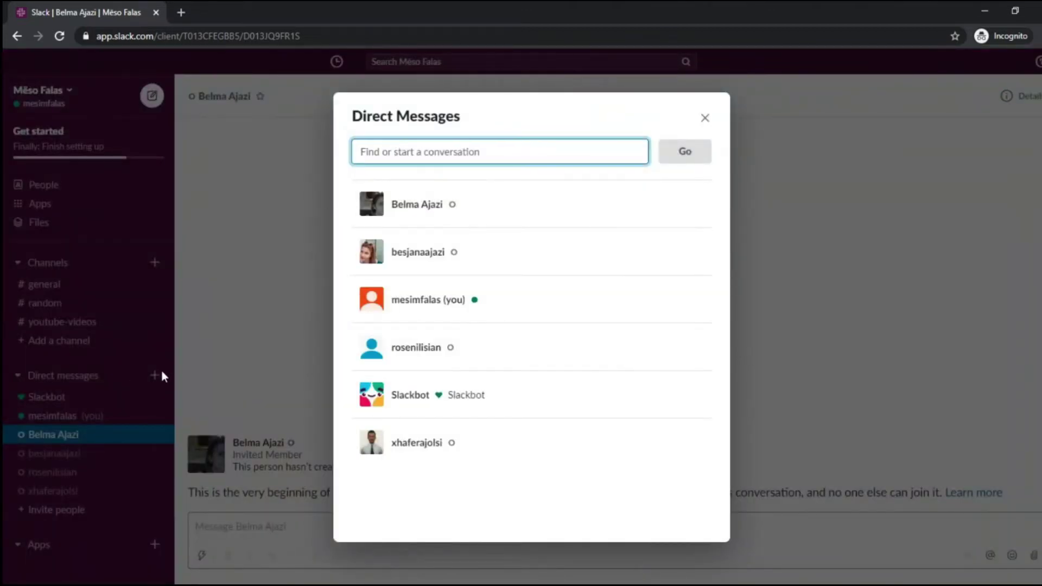
pyautogui.click(410, 214)
pyautogui.click(686, 153)
# - Send the invitee a 'Hello, ckemi' greeting, then pick a first member for a new DM
pyautogui.click(263, 524)
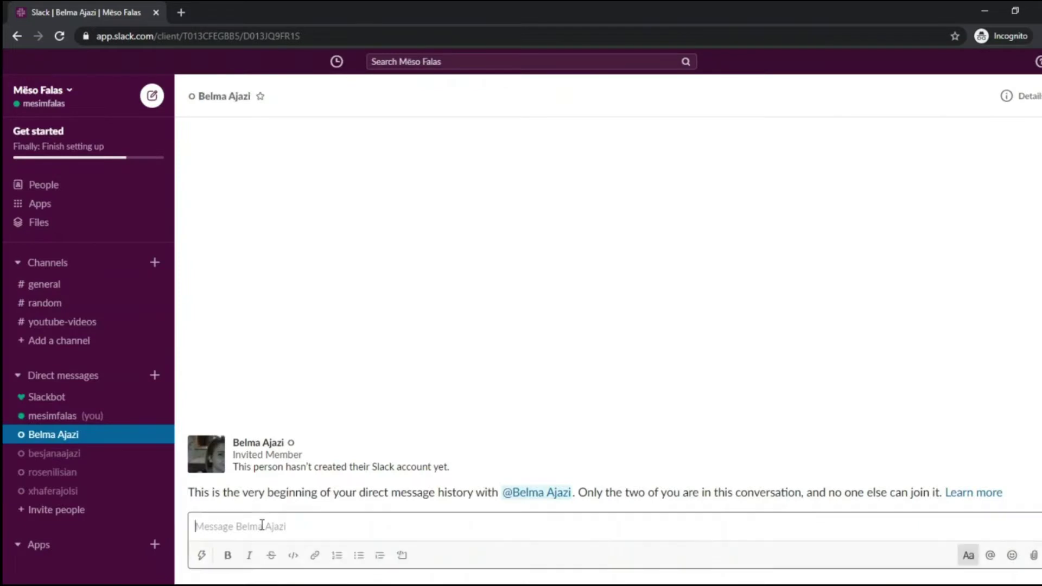
pyautogui.write('Hello Belma, ckemi Belk')
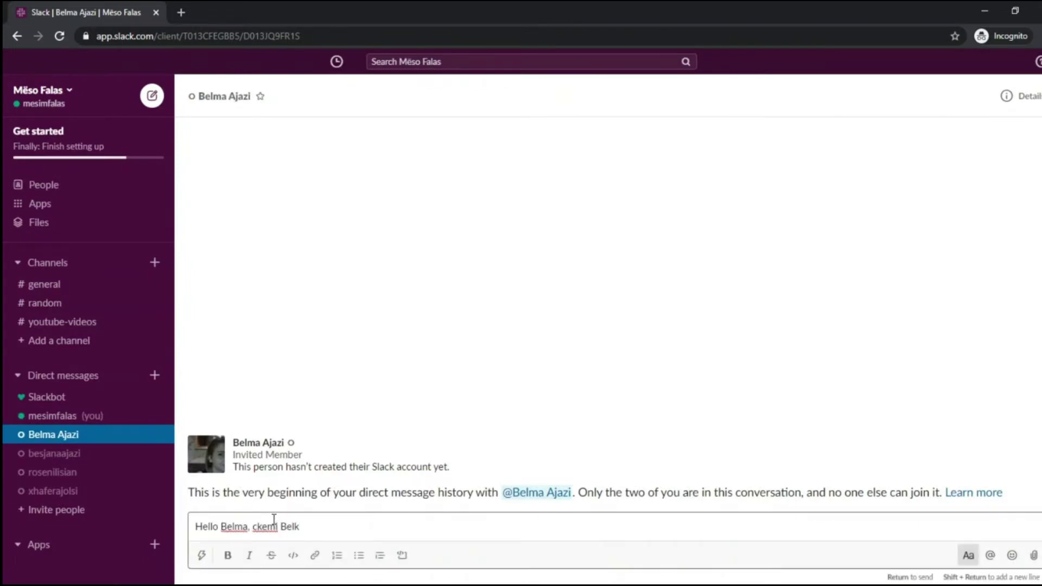
pyautogui.press('BackSpace')
pyautogui.write('ma')
pyautogui.press('Return')
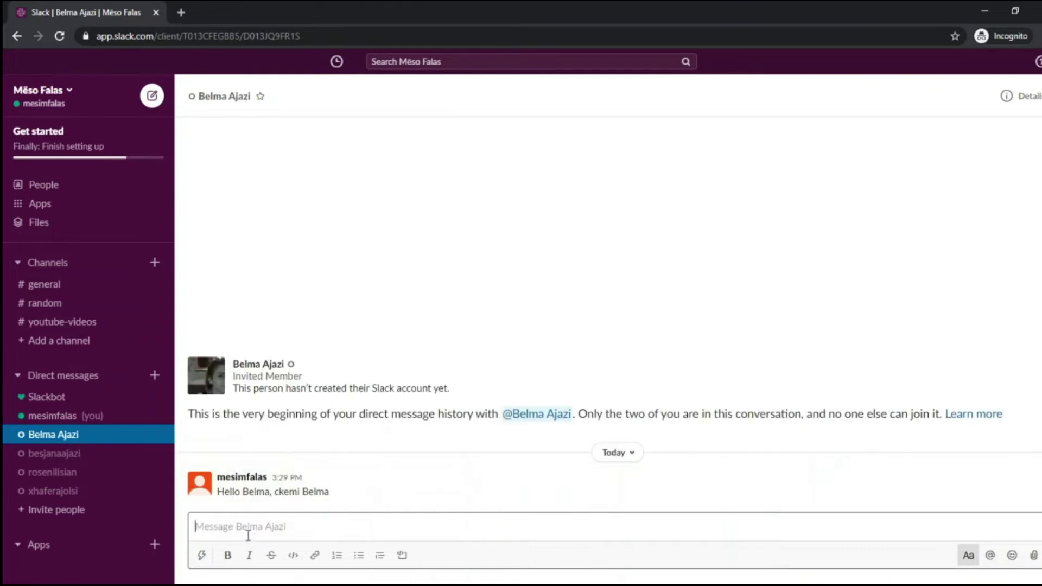
pyautogui.moveTo(329, 491); pyautogui.dragTo(239, 493)
pyautogui.click(296, 492)
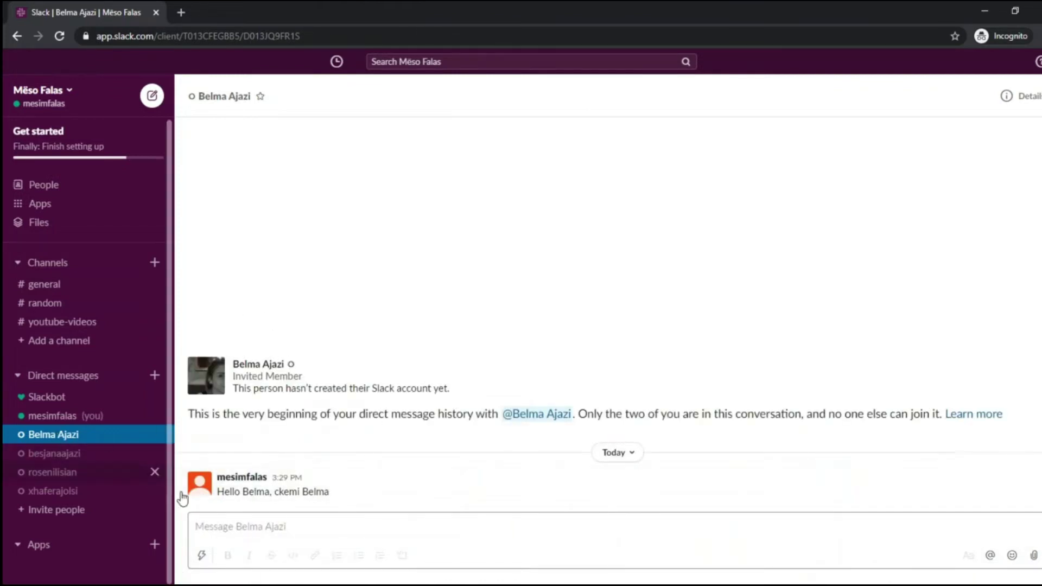
pyautogui.click(153, 376)
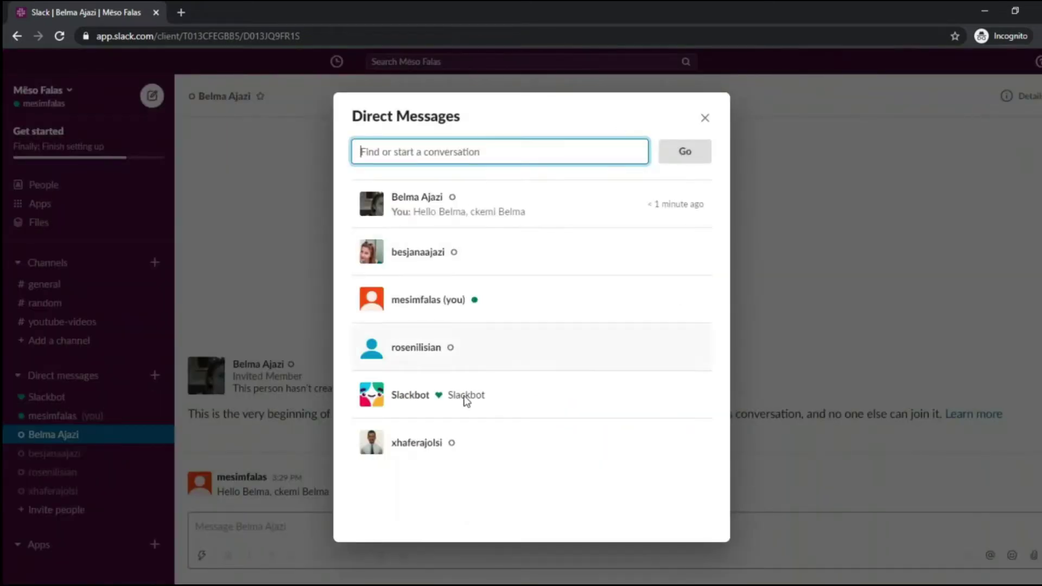
pyautogui.click(442, 449)
# - Create a group DM with the two chosen members and send them 'Ckemi :)'
pyautogui.click(437, 327)
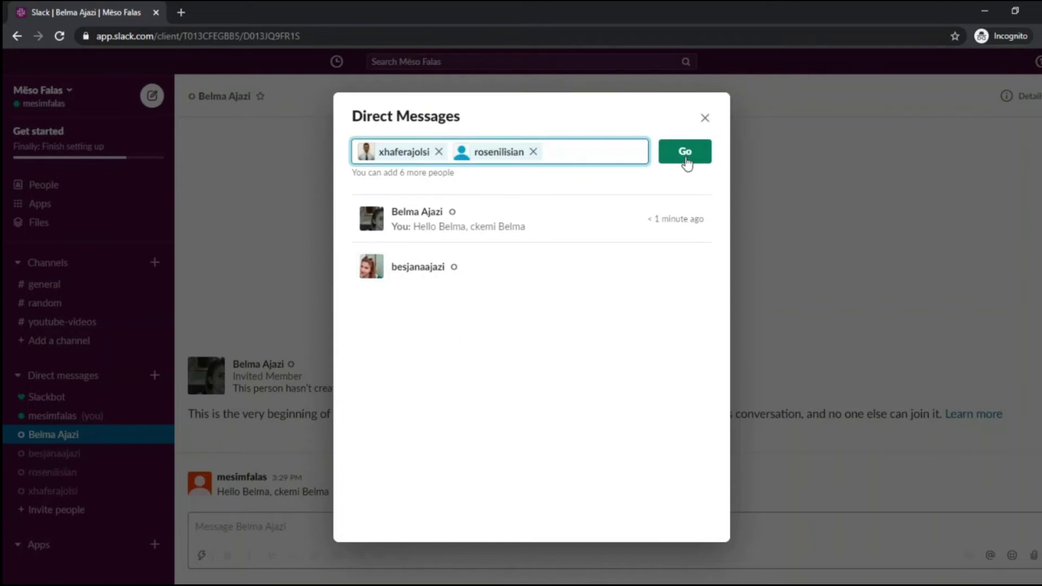
pyautogui.click(685, 154)
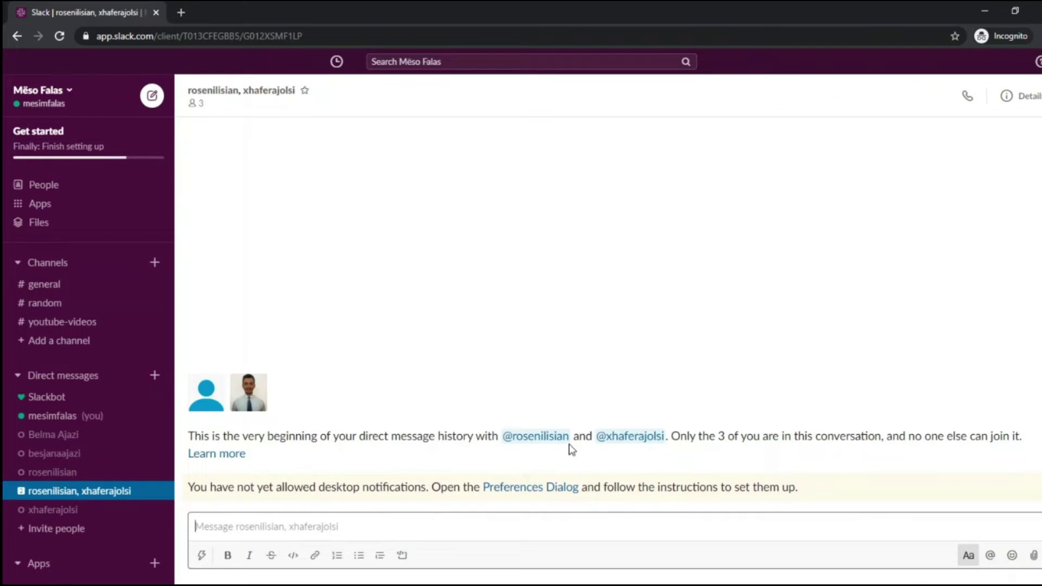
pyautogui.write('Ck')
pyautogui.press('BackSpace')
pyautogui.press('BackSpace')
pyautogui.write('Ckemi :)')
pyautogui.press('Return')
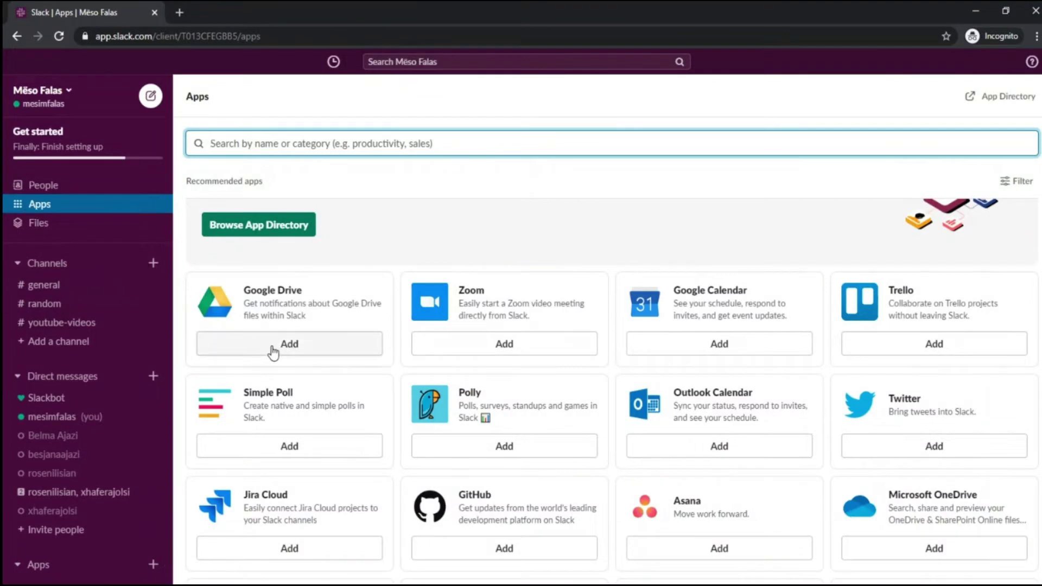
# - Open the Google Drive app page, read its features, and start adding it to Slack
pyautogui.click(273, 345)
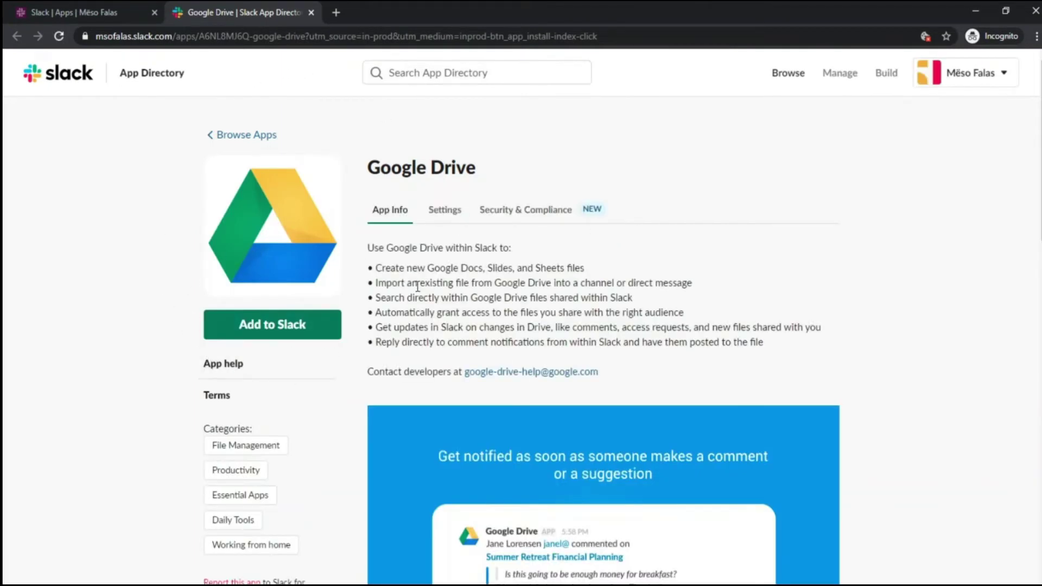
pyautogui.moveTo(411, 268); pyautogui.dragTo(573, 268)
pyautogui.click(434, 277)
pyautogui.moveTo(412, 281); pyautogui.dragTo(676, 298)
pyautogui.click(613, 301)
pyautogui.moveTo(400, 313); pyautogui.dragTo(666, 313)
pyautogui.click(666, 315)
pyautogui.scroll(-3, 598, 342)
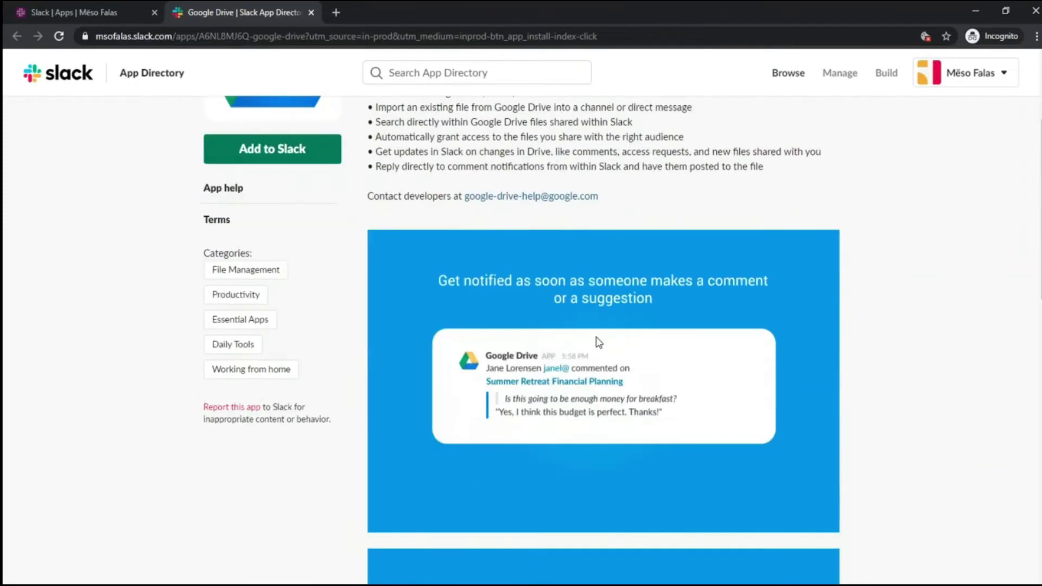
pyautogui.scroll(-4, 600, 341)
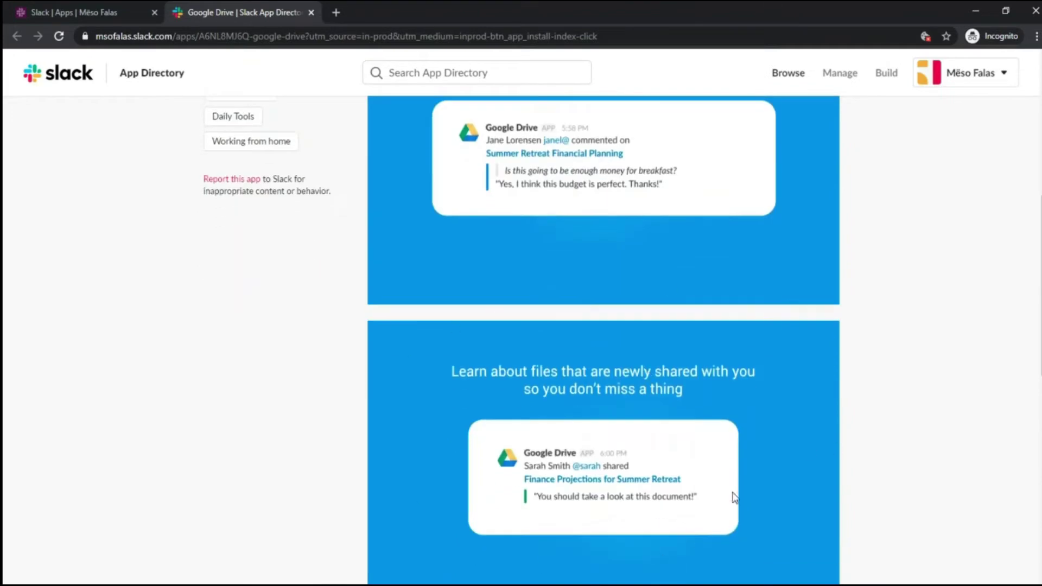
pyautogui.scroll(-5, 741, 483)
pyautogui.scroll(-5, 809, 367)
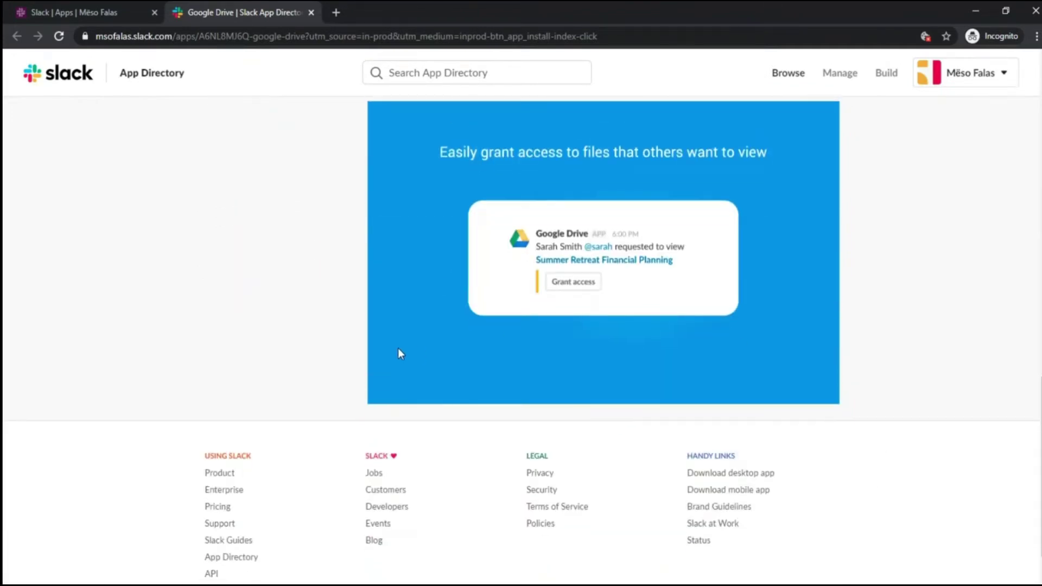
pyautogui.scroll(17, 400, 354)
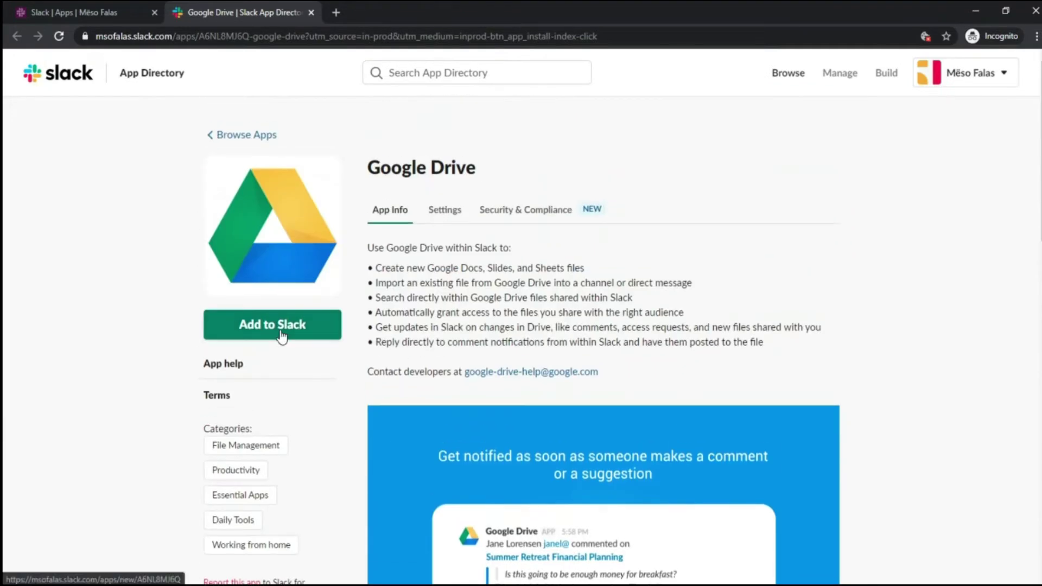
pyautogui.click(282, 336)
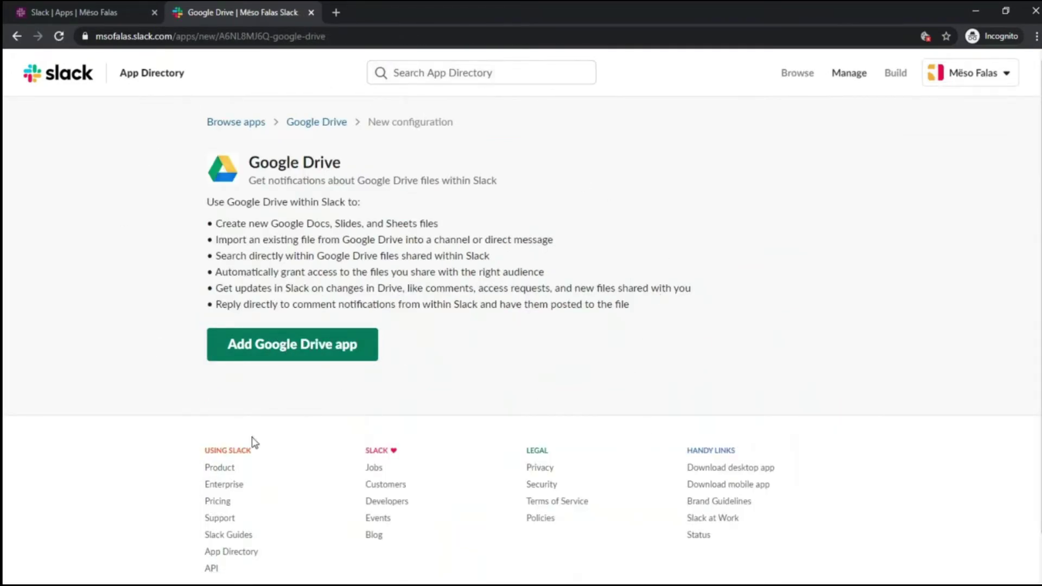
# - Review and allow Google Drive's permissions in the Mëso Falas workspace
pyautogui.click(248, 356)
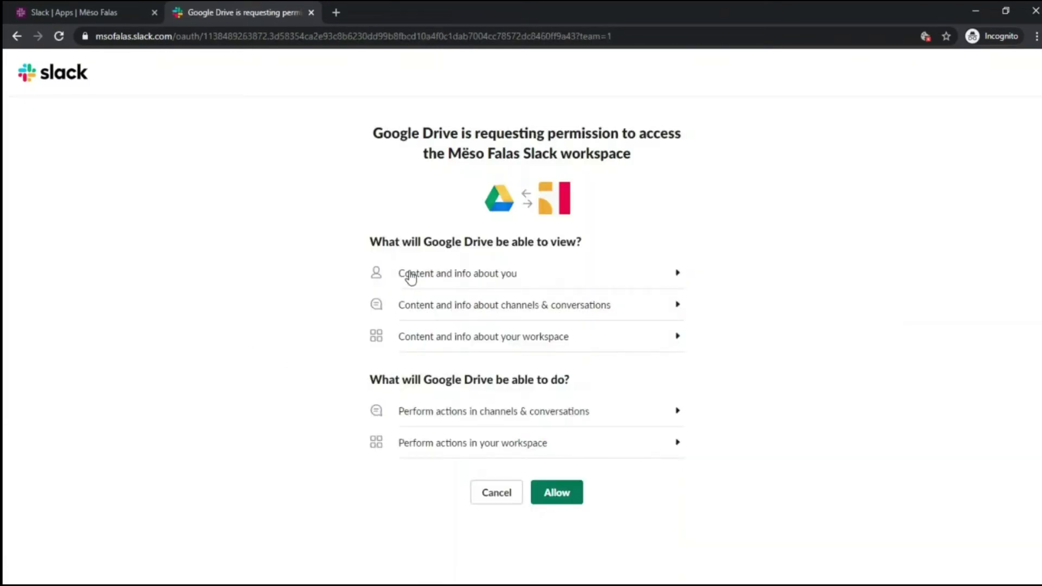
pyautogui.click(518, 283)
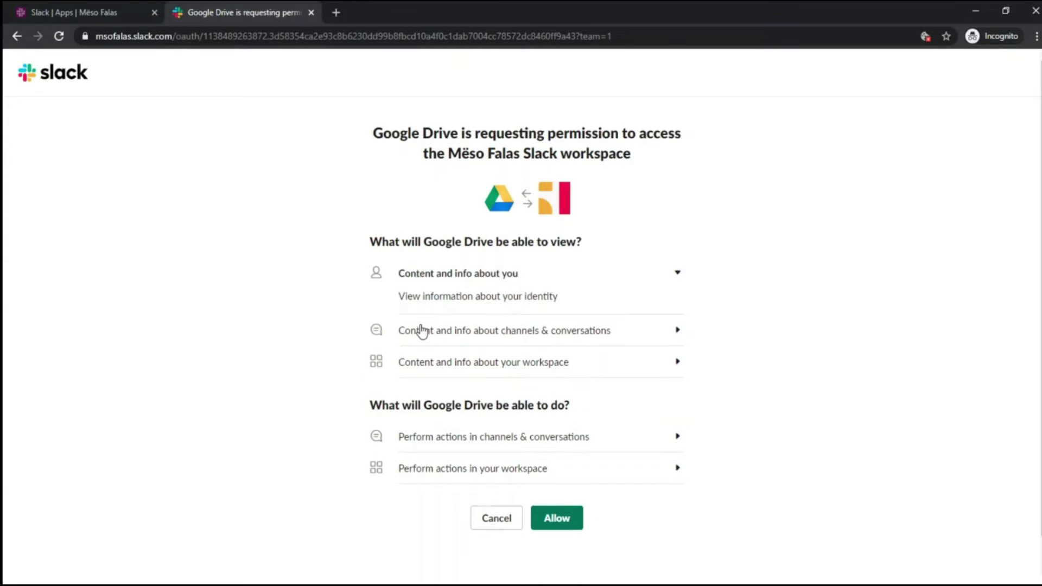
pyautogui.click(422, 332)
pyautogui.scroll(-3, 540, 356)
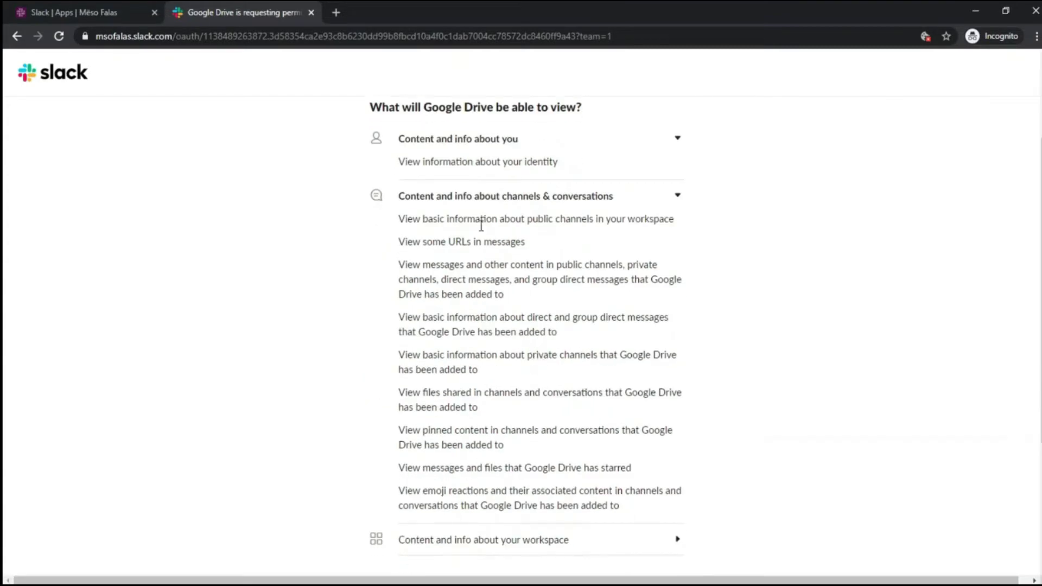
pyautogui.scroll(-3, 481, 391)
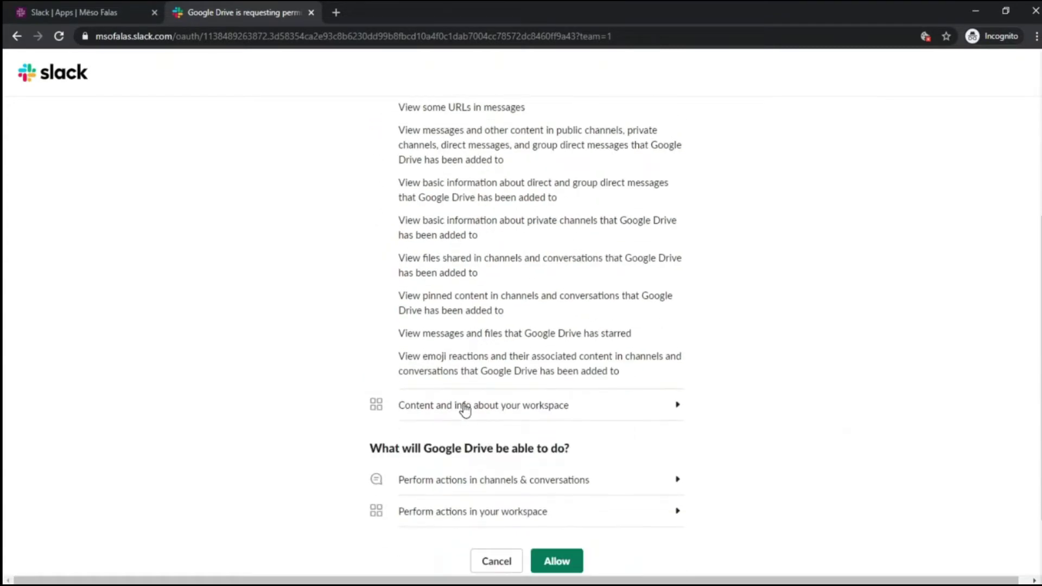
pyautogui.click(465, 407)
pyautogui.scroll(-5, 410, 410)
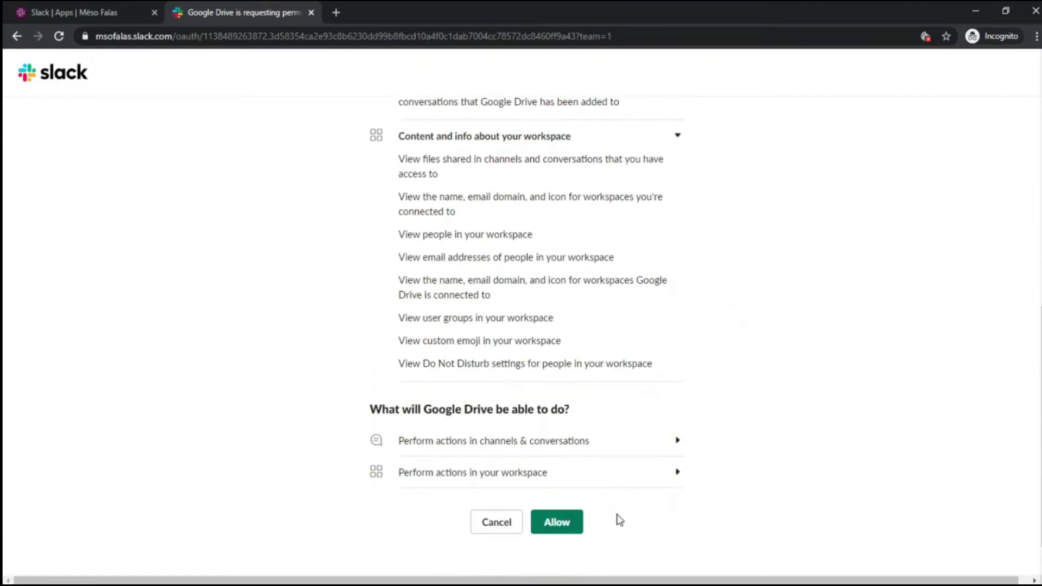
pyautogui.click(557, 523)
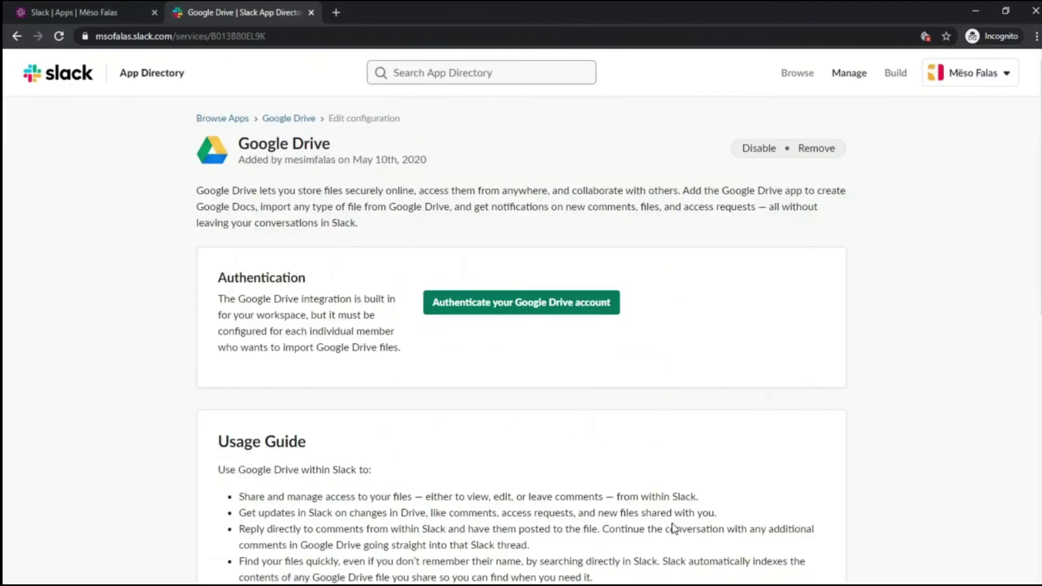
# - Authenticate Google Drive by choosing the Google account and granting Slack access
pyautogui.moveTo(239, 299); pyautogui.dragTo(333, 315)
pyautogui.click(284, 320)
pyautogui.moveTo(237, 328); pyautogui.dragTo(388, 330)
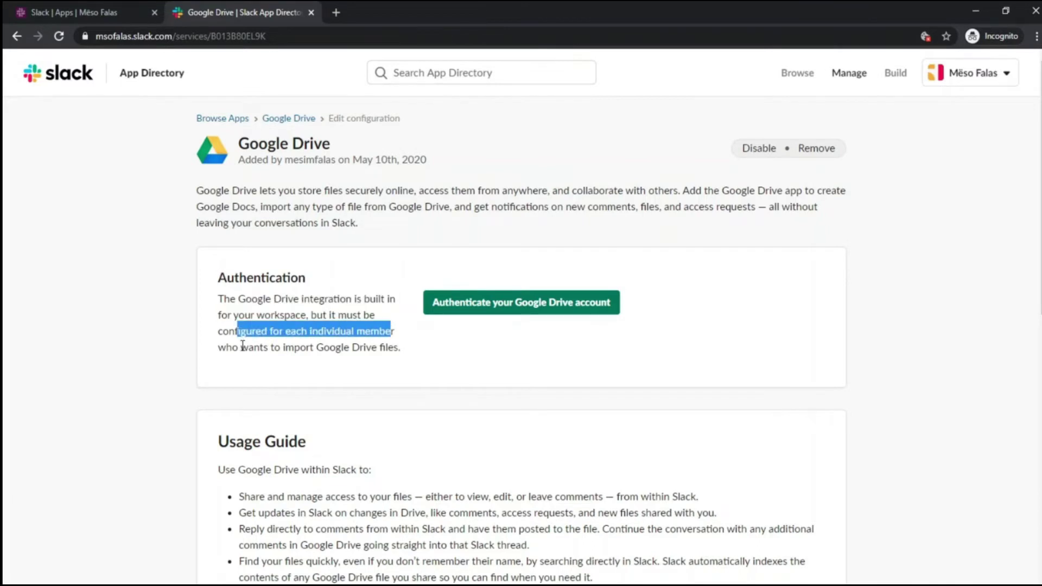
pyautogui.moveTo(224, 348); pyautogui.dragTo(217, 297)
pyautogui.click(443, 361)
pyautogui.click(505, 314)
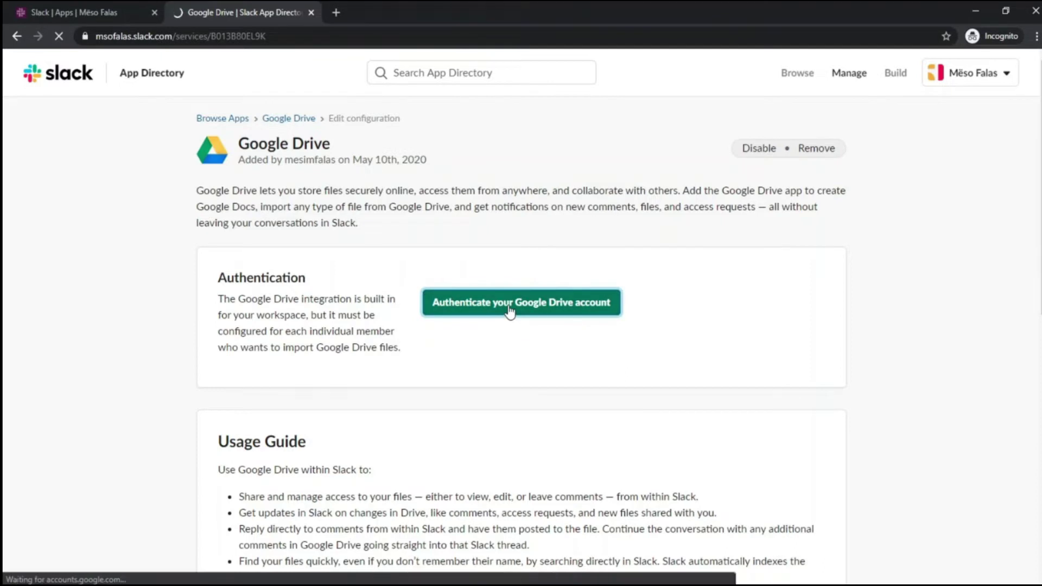
pyautogui.click(557, 163)
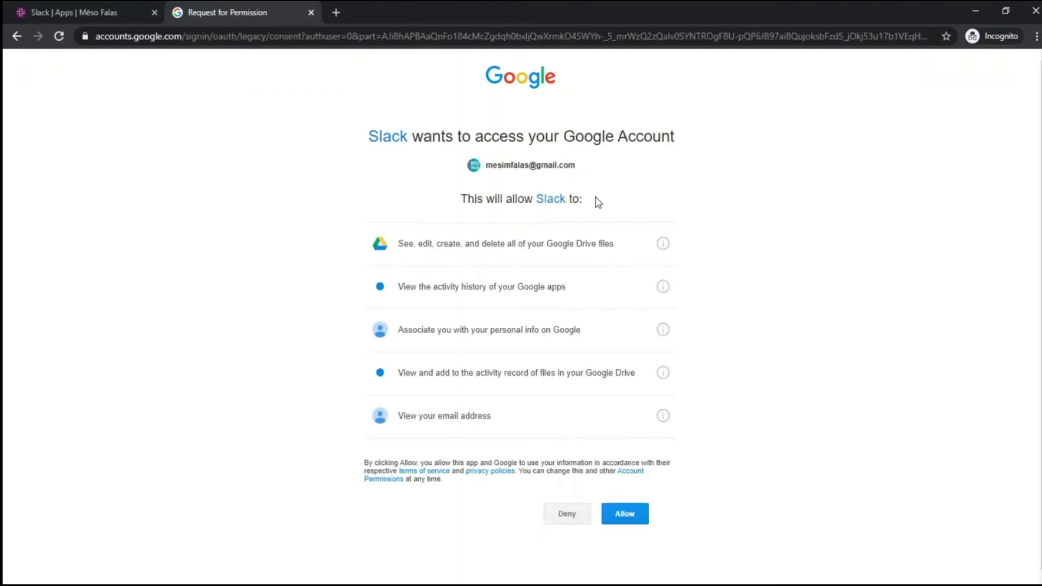
pyautogui.click(626, 515)
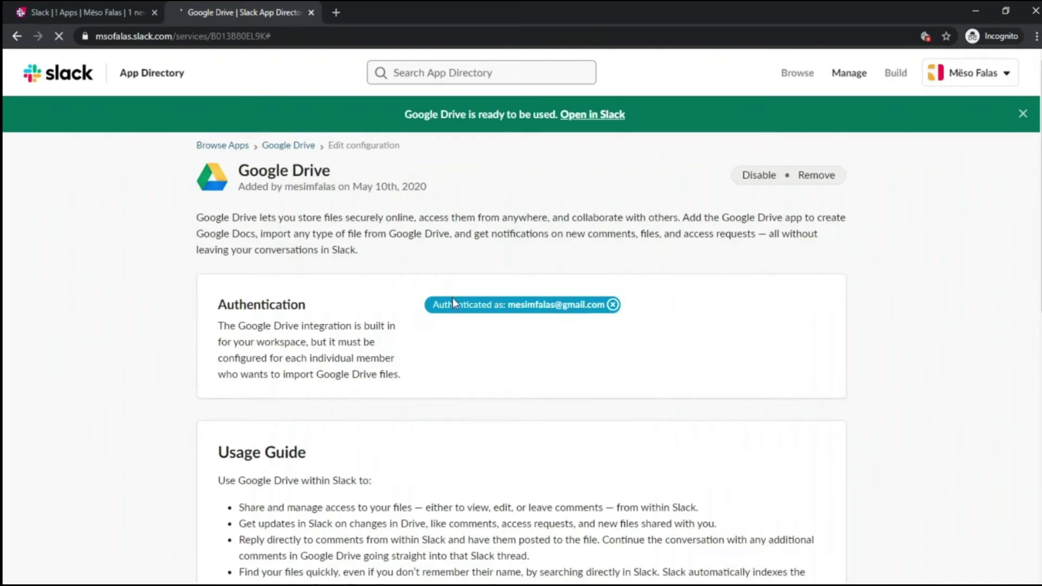
# - Open Google Drive's app conversation in Slack, read its welcome, and view How does Google Drive work?
pyautogui.click(584, 121)
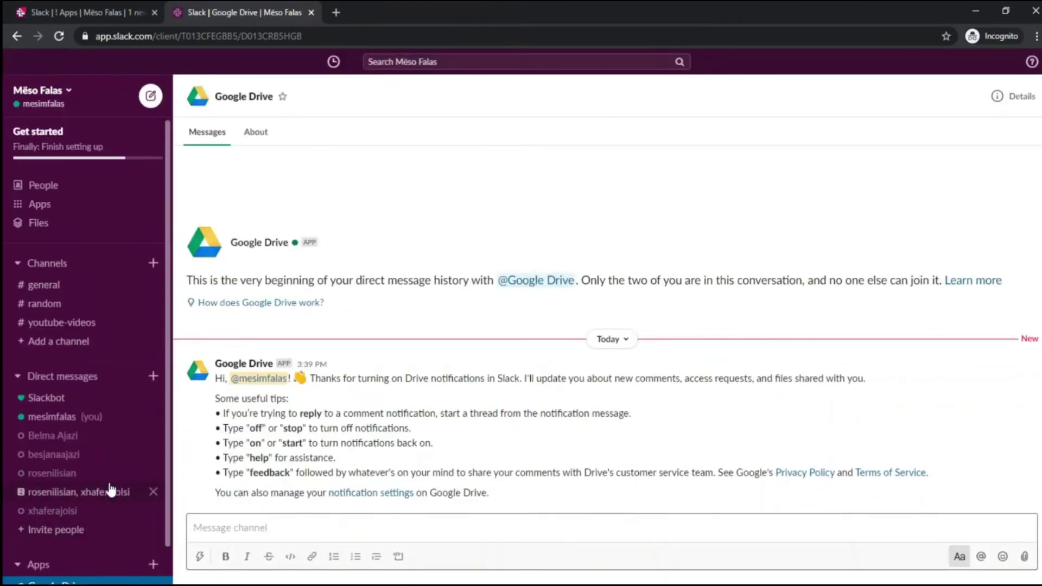
pyautogui.scroll(-1, 39, 478)
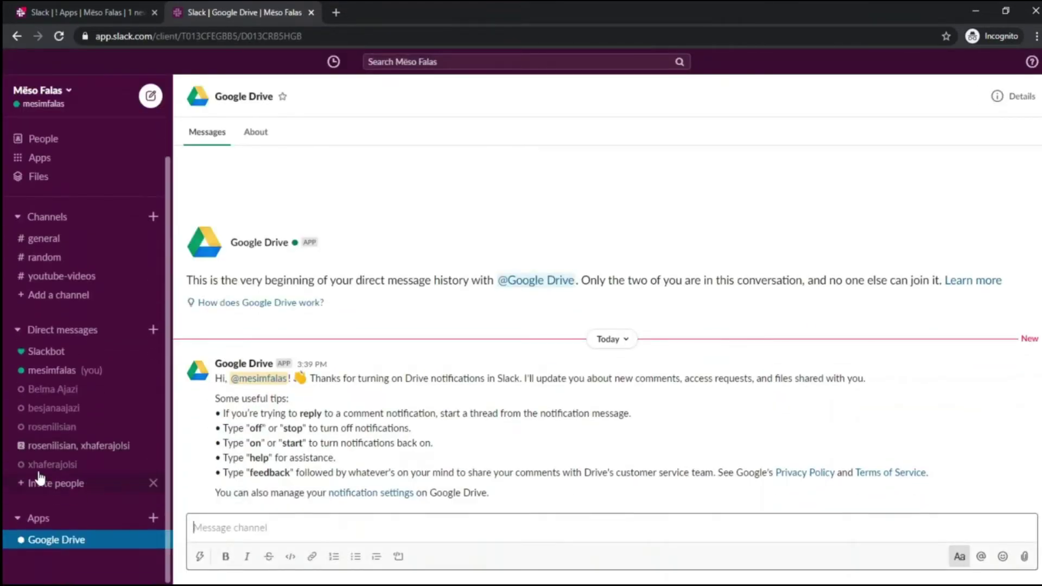
pyautogui.click(47, 541)
pyautogui.moveTo(383, 378); pyautogui.dragTo(646, 400)
pyautogui.click(306, 468)
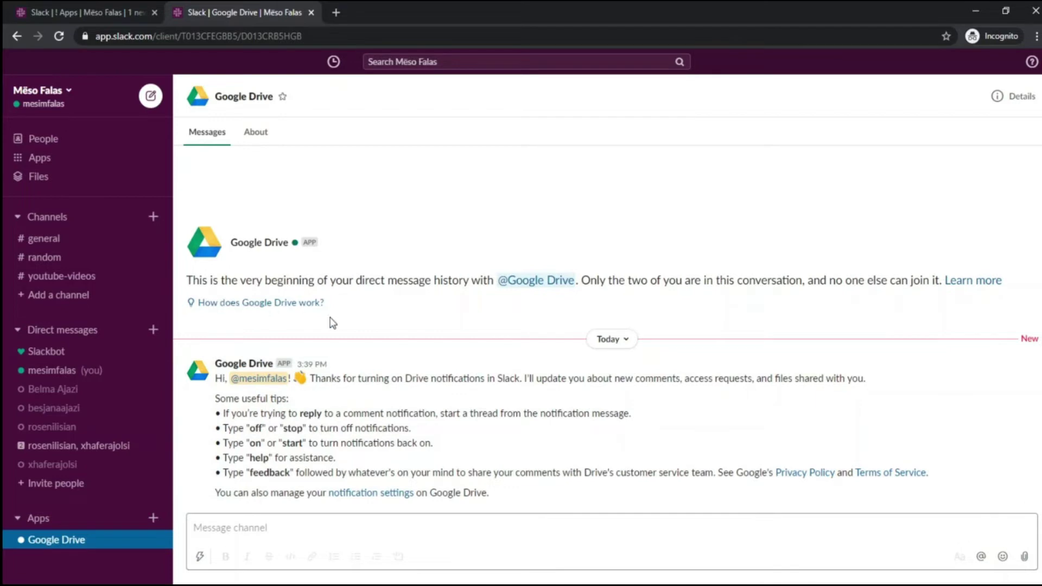
pyautogui.click(263, 304)
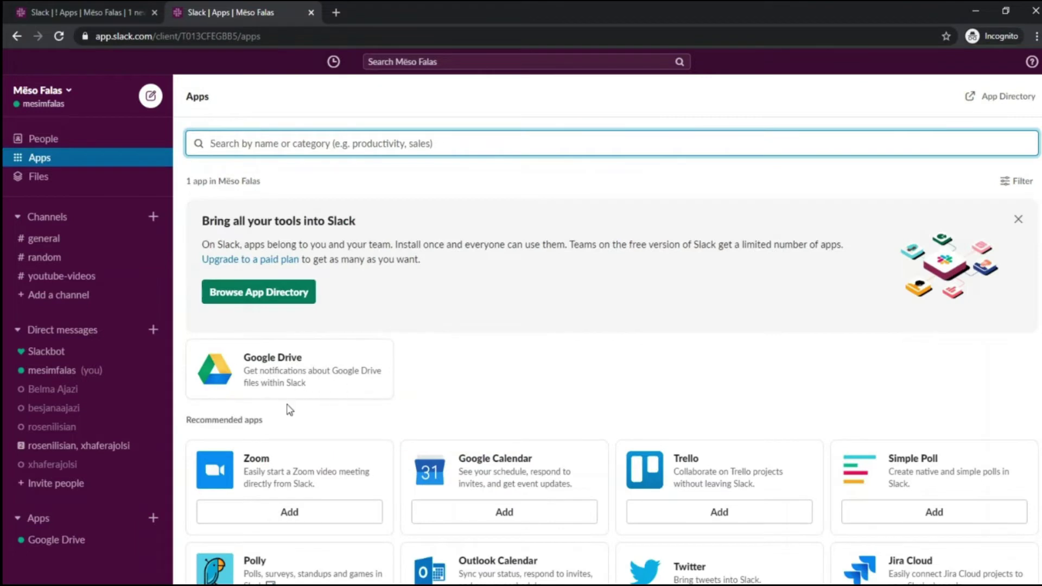
# - Scroll through the recommended apps and open the Slack for Gmail app page
pyautogui.tripleClick(195, 177)
pyautogui.click(301, 187)
pyautogui.scroll(-1, 495, 256)
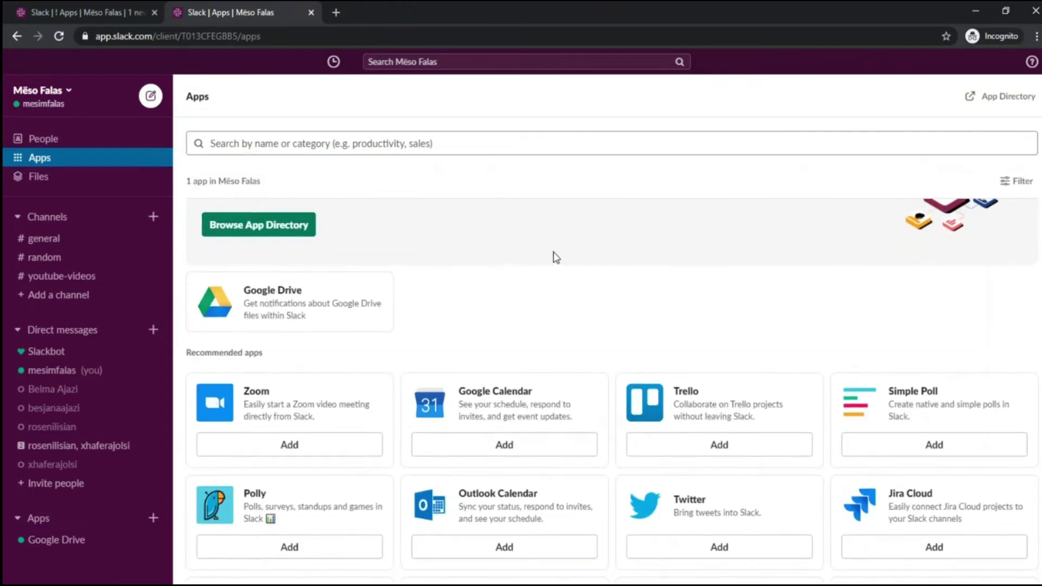
pyautogui.scroll(-2, 556, 257)
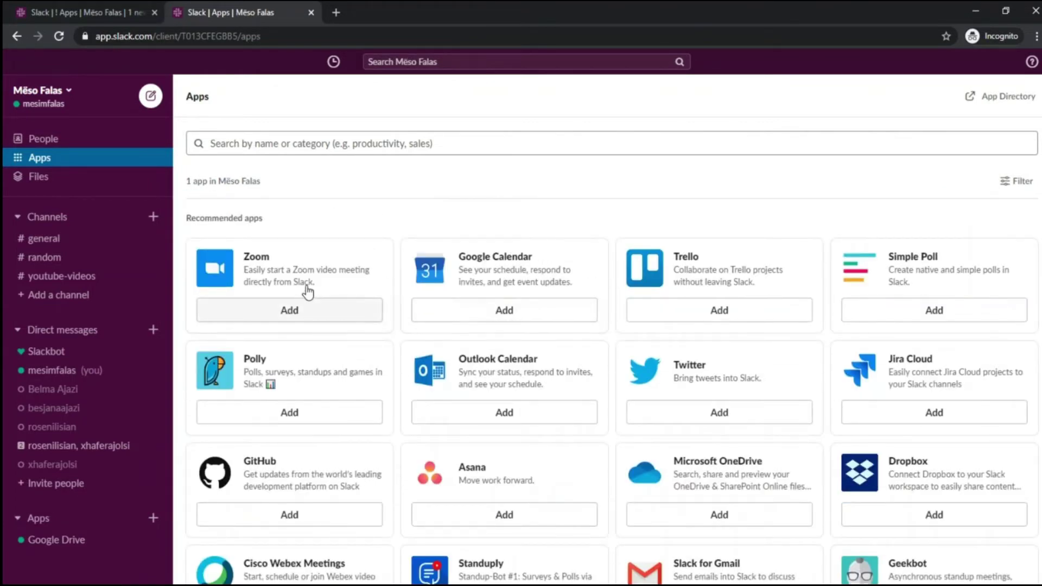
pyautogui.scroll(-1, 901, 296)
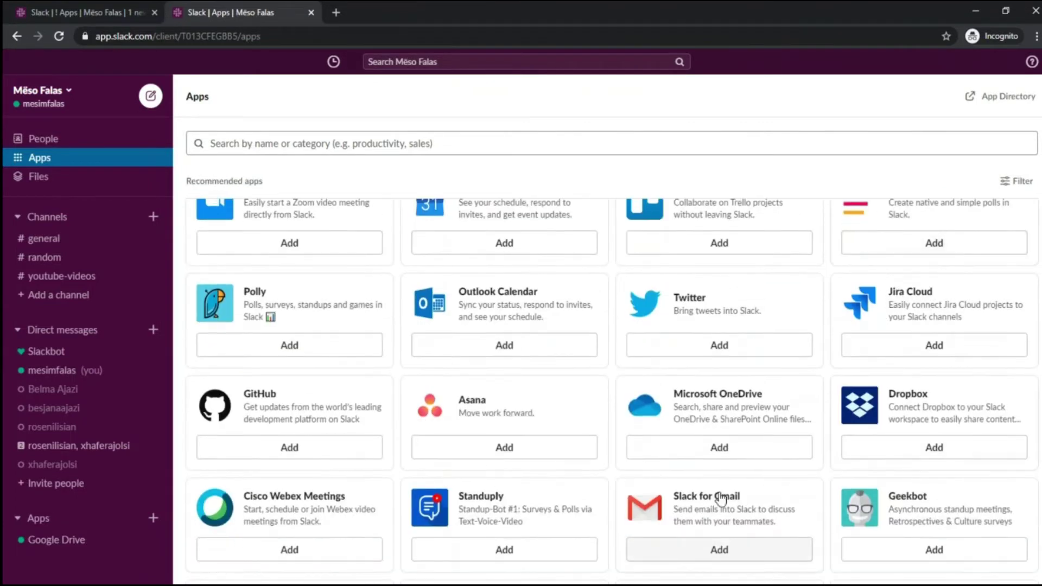
pyautogui.click(697, 549)
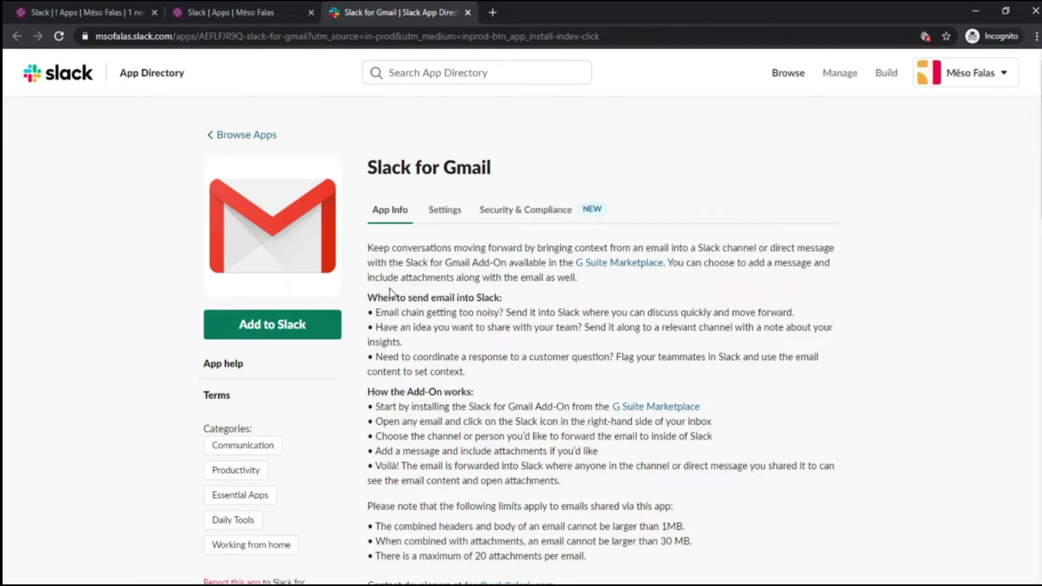
# - Read the Slack for Gmail description and continue to its G Suite Marketplace listing
pyautogui.scroll(-1, 382, 293)
pyautogui.moveTo(419, 246); pyautogui.dragTo(664, 245)
pyautogui.click(389, 351)
pyautogui.scroll(-4, 483, 348)
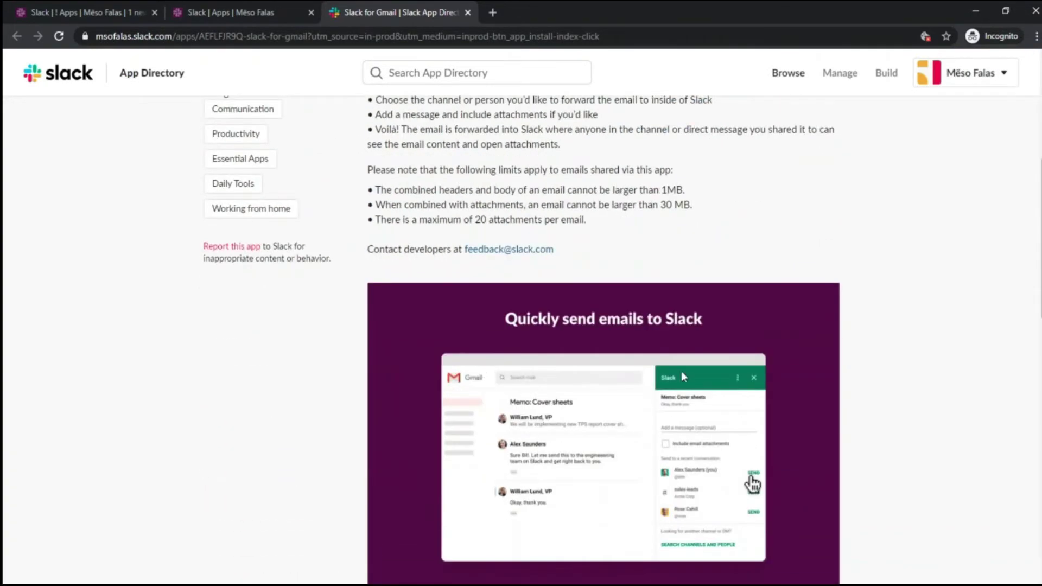
pyautogui.scroll(-7, 542, 421)
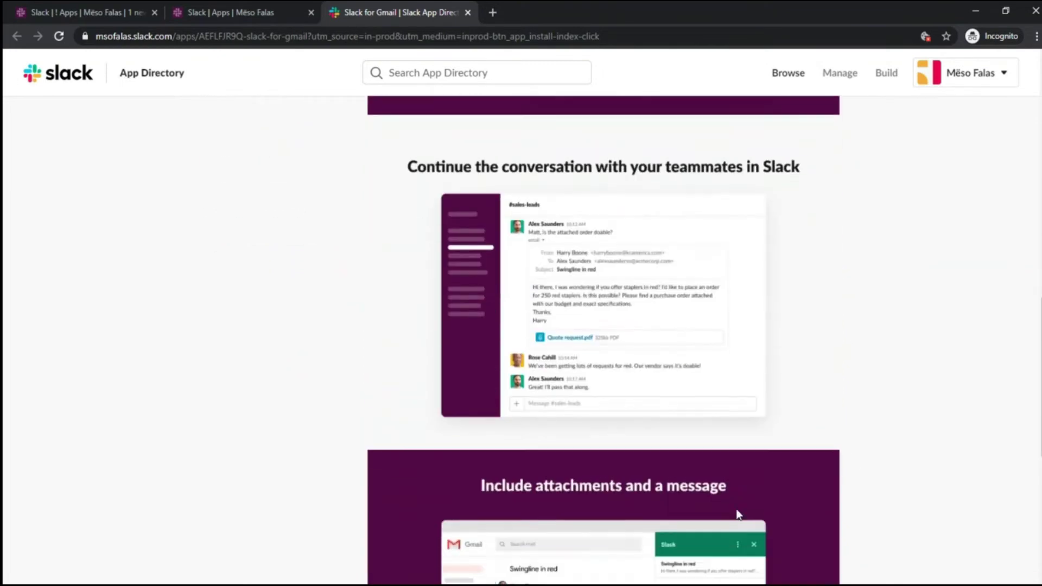
pyautogui.scroll(-2, 762, 358)
pyautogui.scroll(-3, 762, 358)
pyautogui.scroll(14, 577, 442)
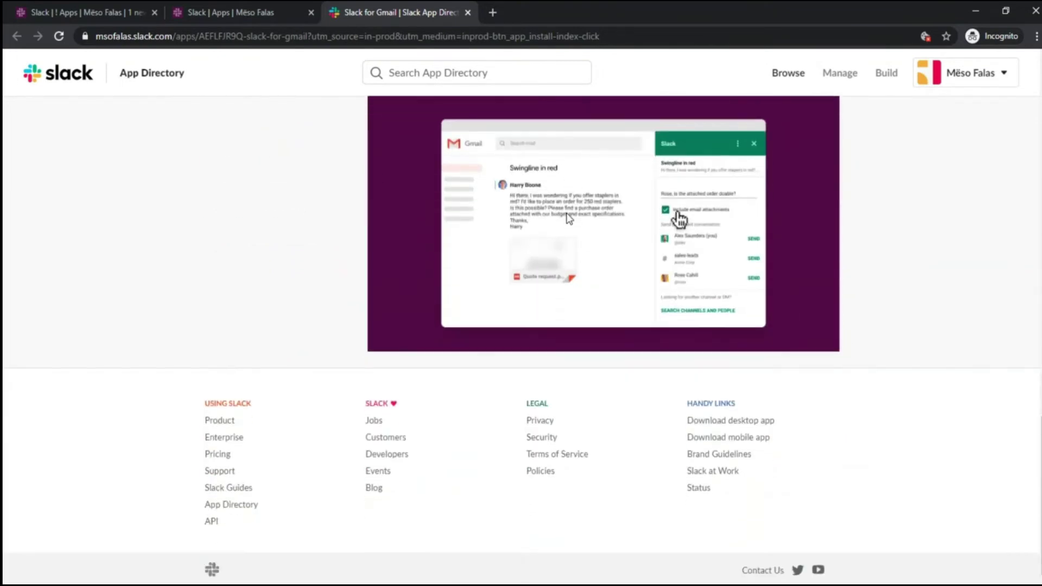
pyautogui.click(279, 320)
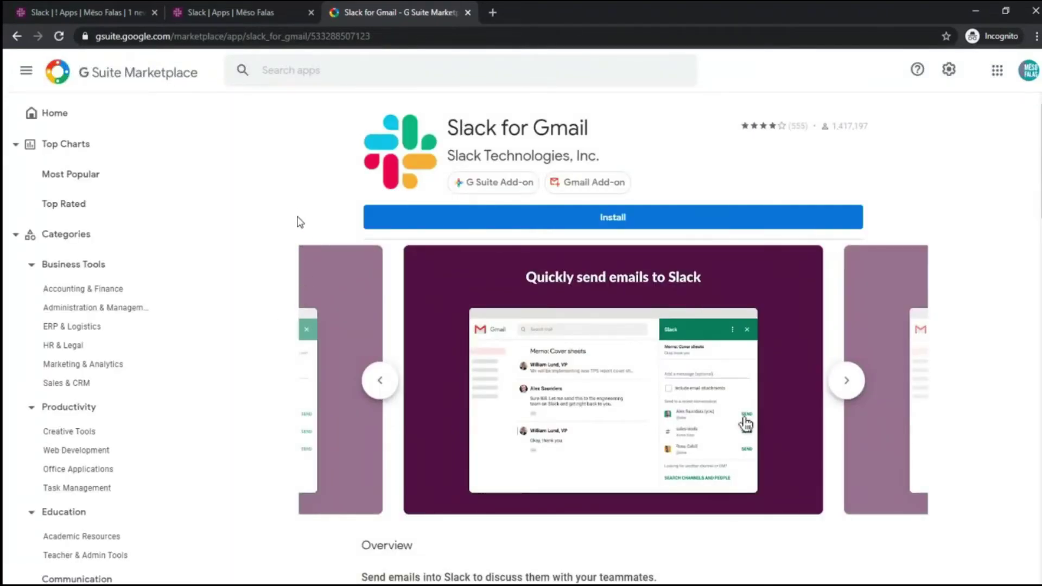
# - Install Slack for Gmail from G Suite Marketplace on the Google account, granting Slack access
pyautogui.click(543, 224)
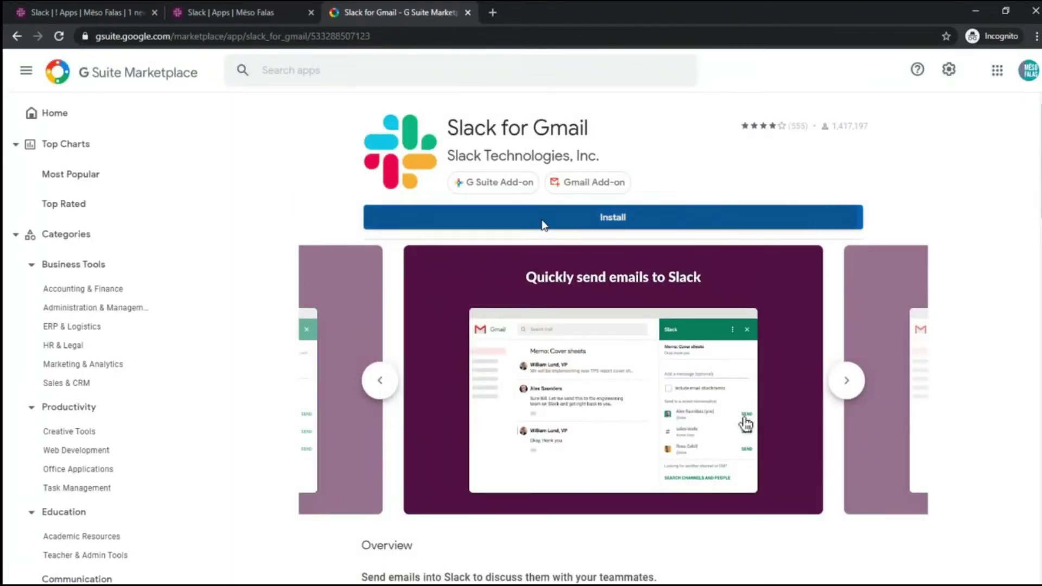
pyautogui.click(608, 395)
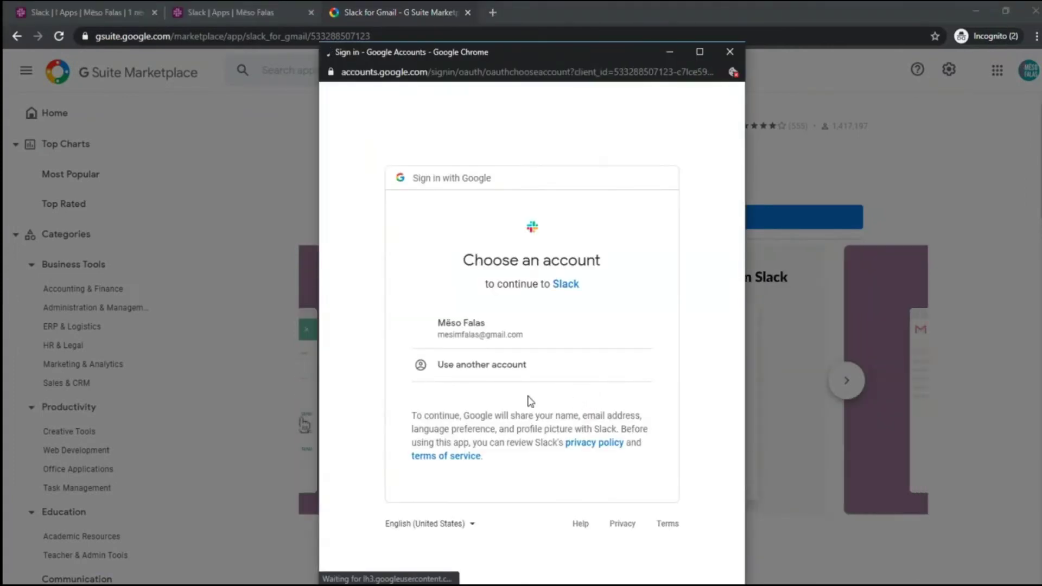
pyautogui.click(498, 332)
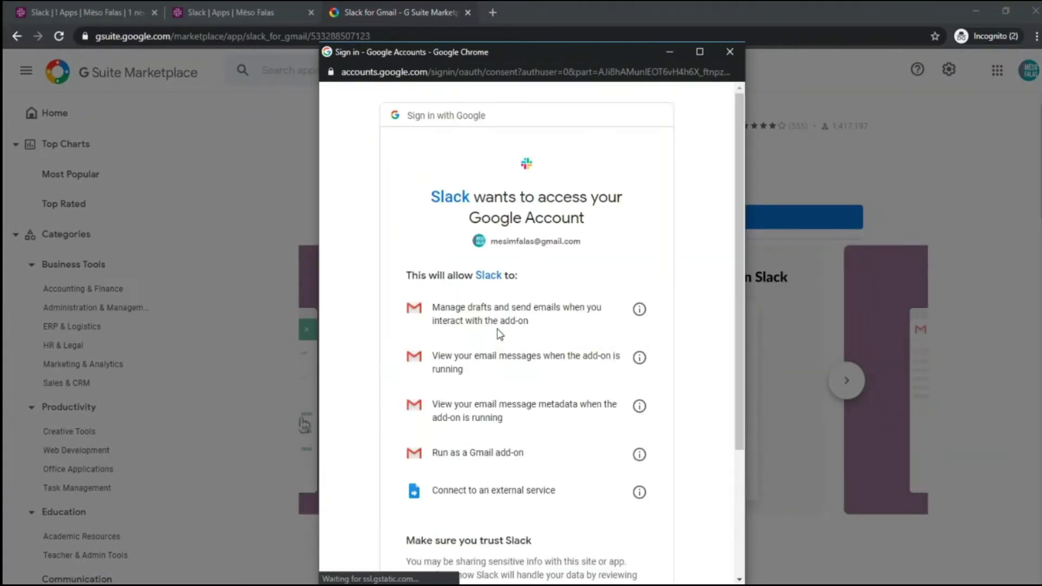
pyautogui.scroll(-3, 491, 320)
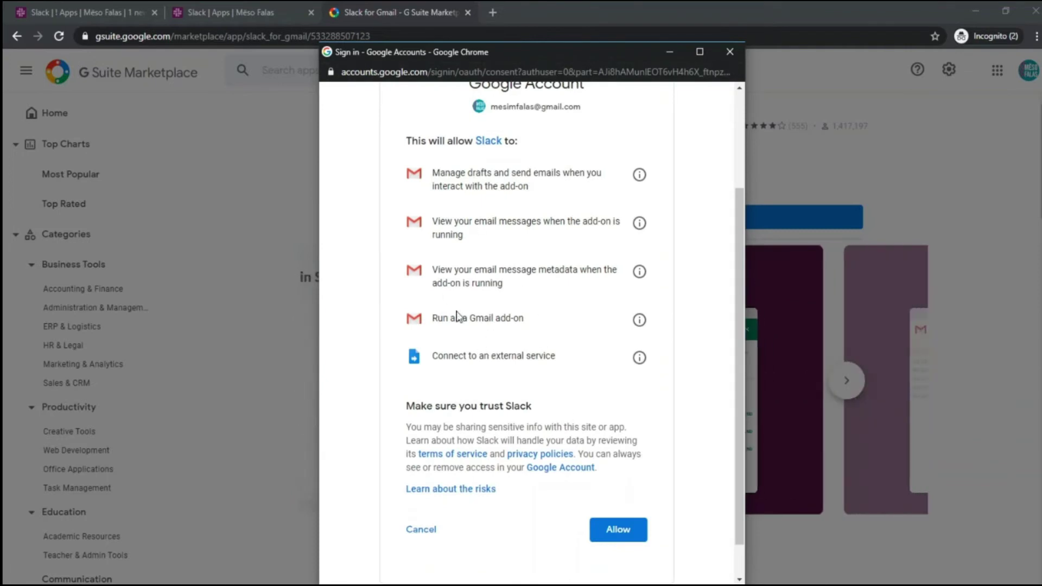
pyautogui.click(618, 535)
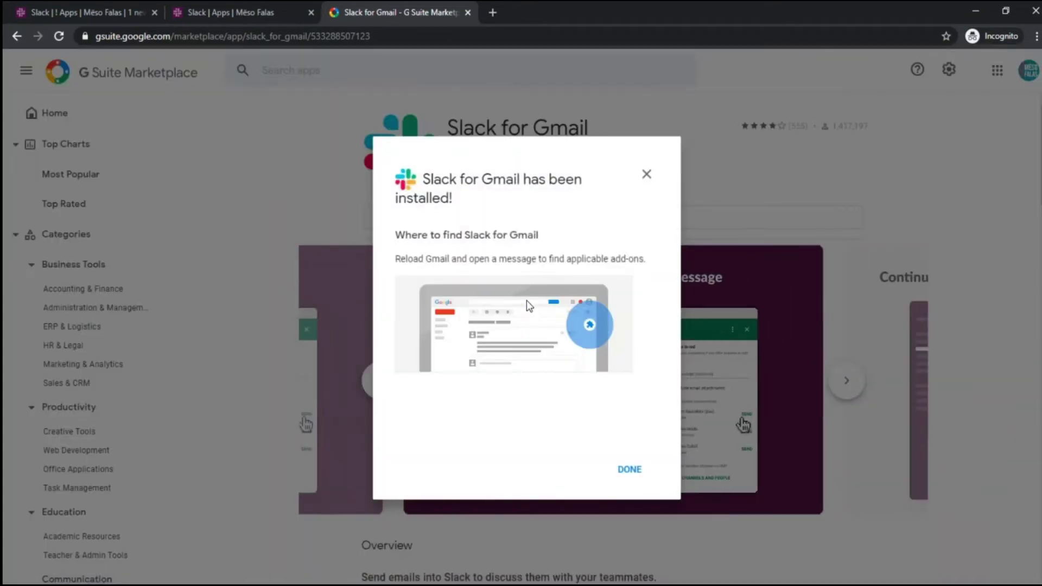
# - Note where Slack for Gmail appears and dismiss the installation confirmation
pyautogui.moveTo(429, 235); pyautogui.dragTo(530, 249)
pyautogui.click(530, 249)
pyautogui.click(632, 469)
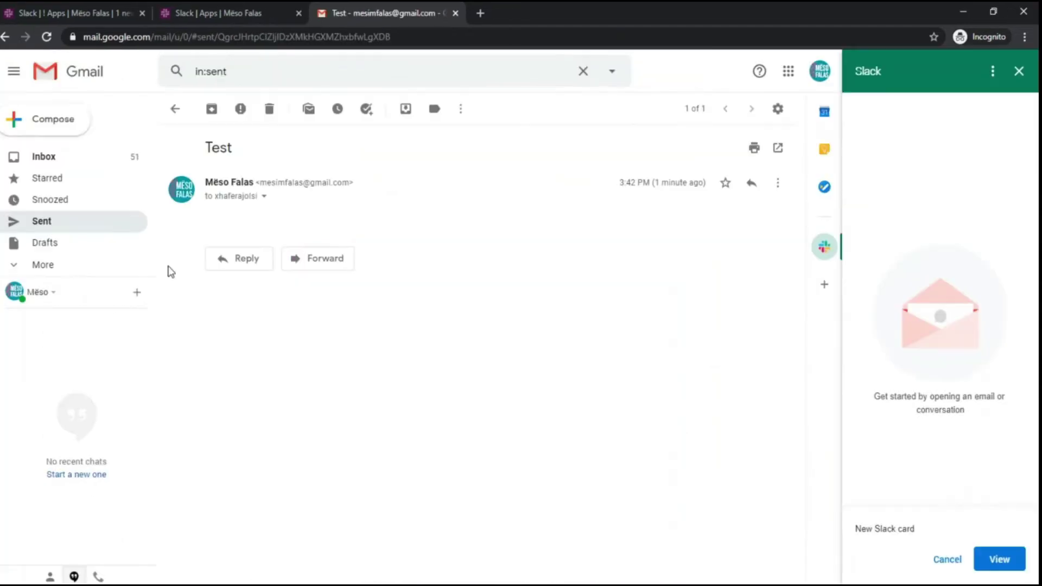
# - Compose a 'Weekend Tasks' email whose body has a numbered 1–3 list and 'Please'
pyautogui.click(53, 120)
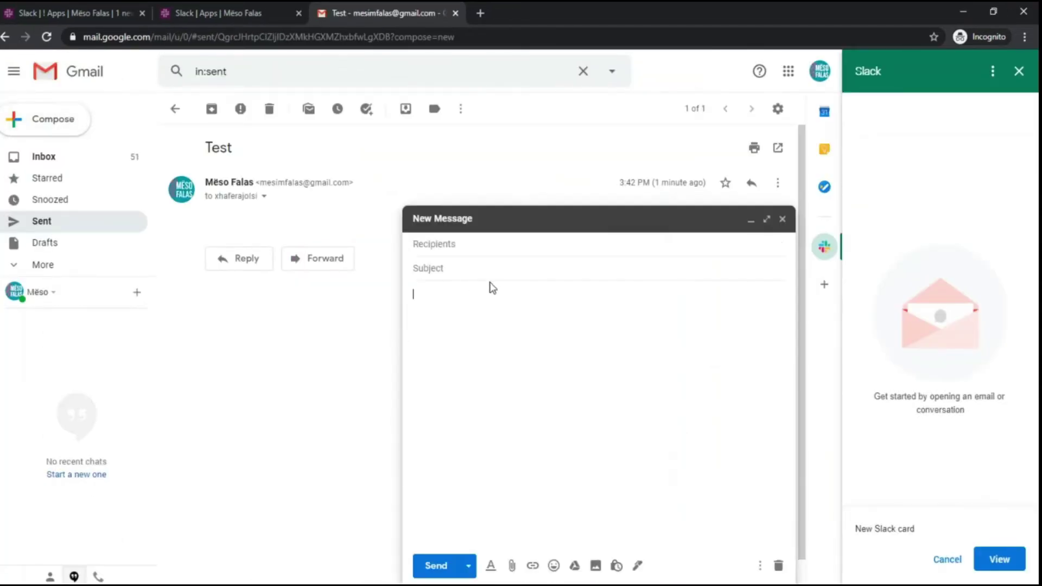
pyautogui.write('Weekend Tasks')
pyautogui.press('Tab')
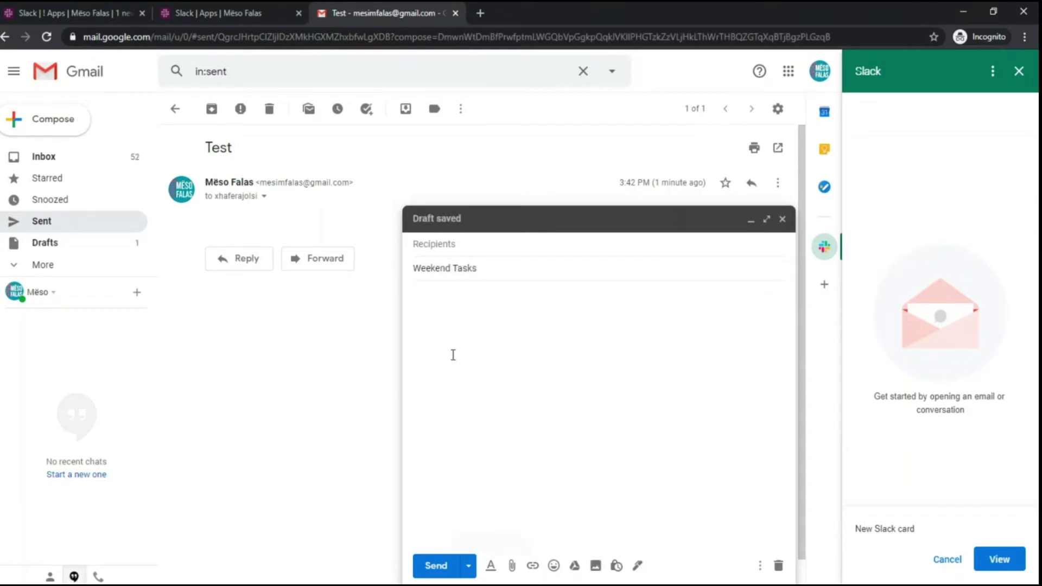
pyautogui.write('1. 2.')
pyautogui.press('Return')
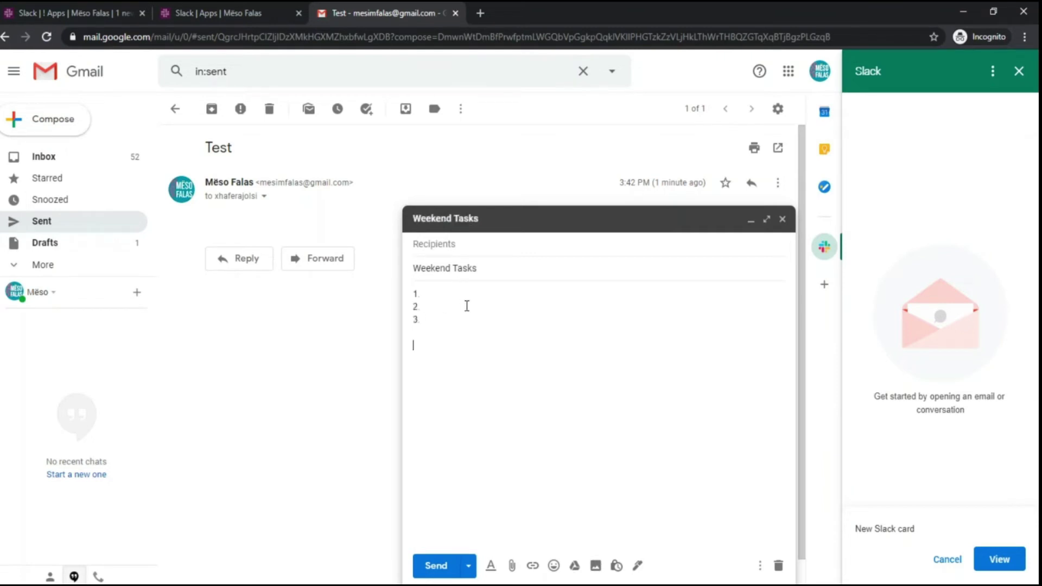
pyautogui.write('3.  Please')
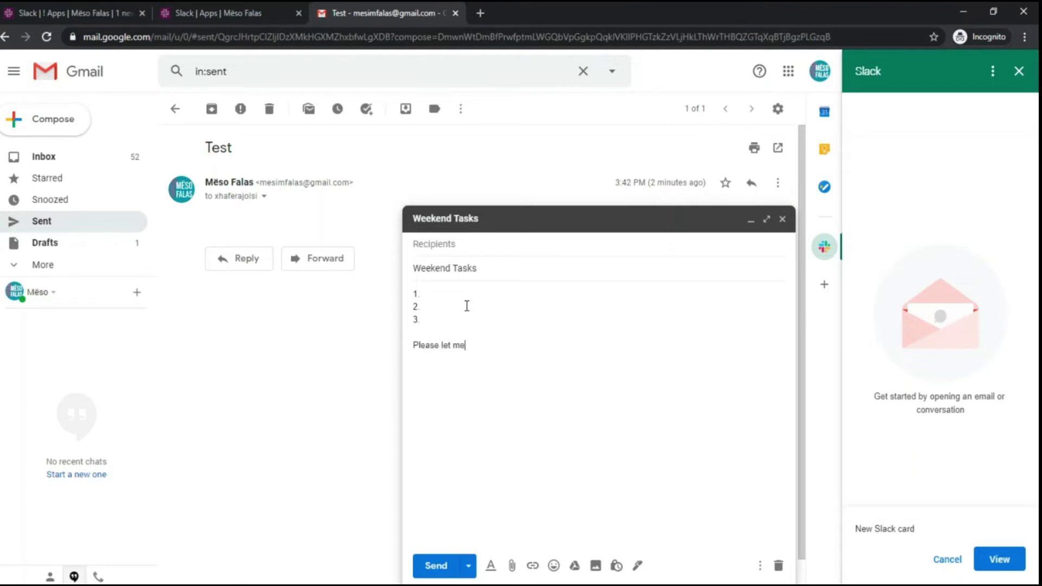
# - Address the email to your own Gmail address, send it, and open the sent message
pyautogui.click(486, 247)
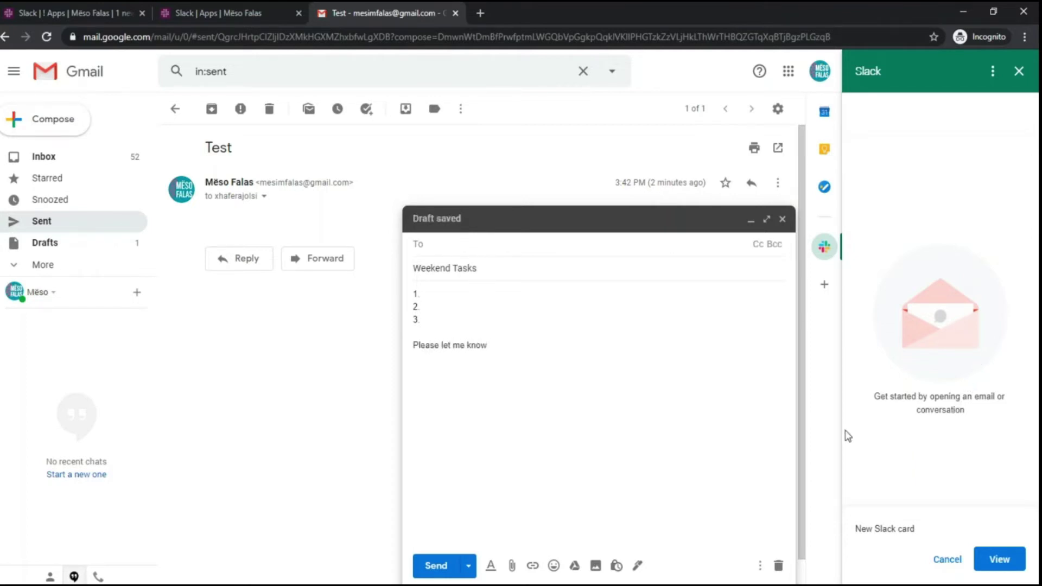
pyautogui.press('Return')
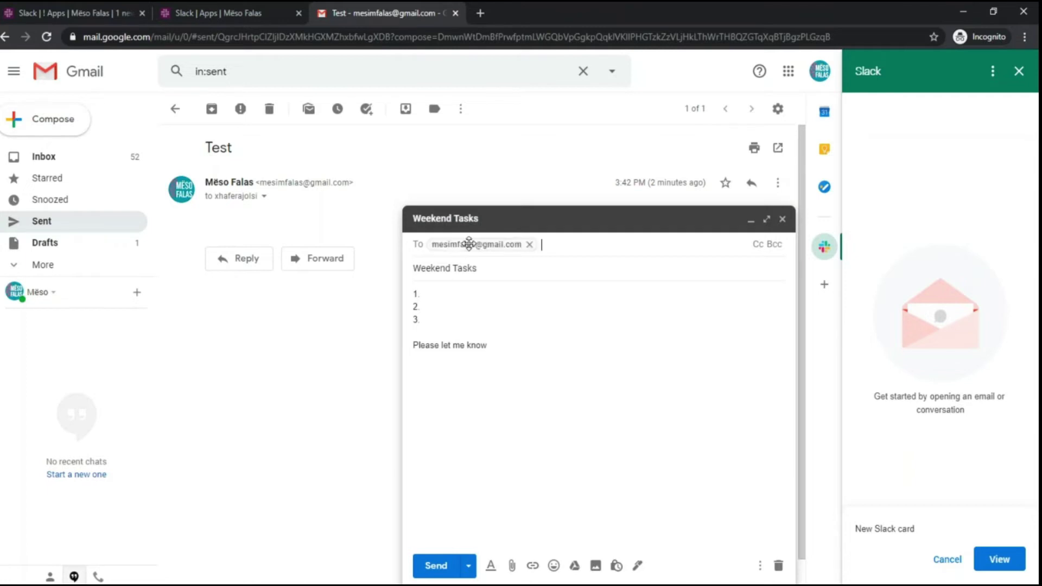
pyautogui.moveTo(511, 238)
pyautogui.click(435, 566)
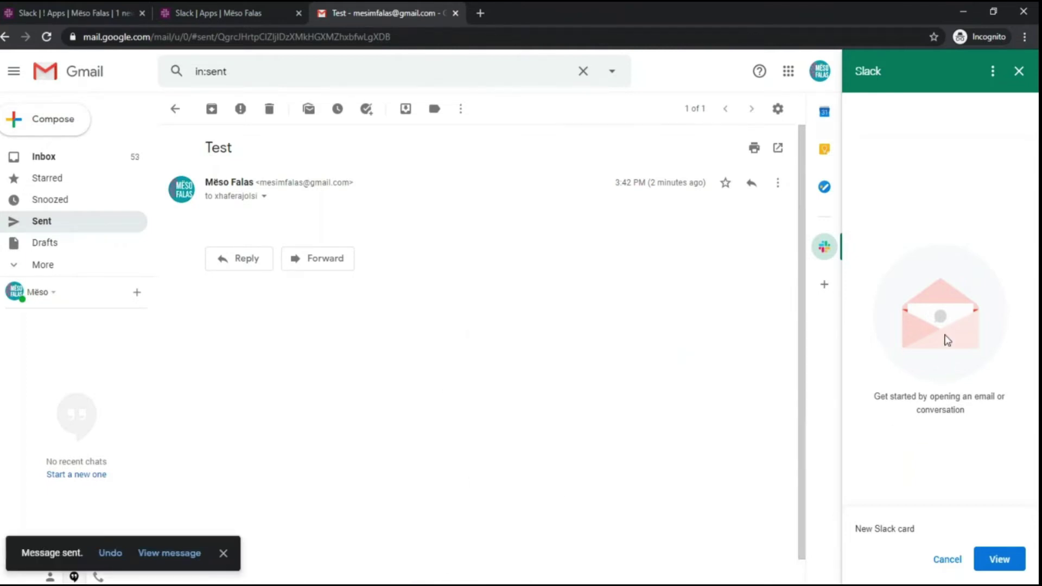
pyautogui.click(184, 553)
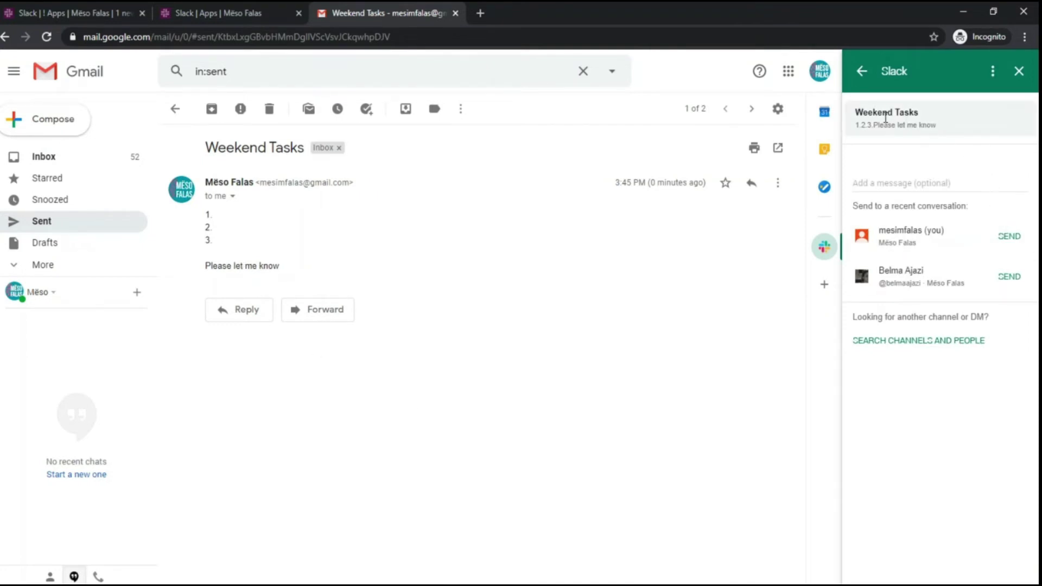
# - Send the email from the Slack panel to #youtube-videos with note 'Keto jane detyrat per kete jave'
pyautogui.moveTo(865, 116)
pyautogui.mouseDown()
pyautogui.moveTo(951, 125)
pyautogui.moveTo(862, 126)
pyautogui.moveTo(855, 111)
pyautogui.mouseUp()
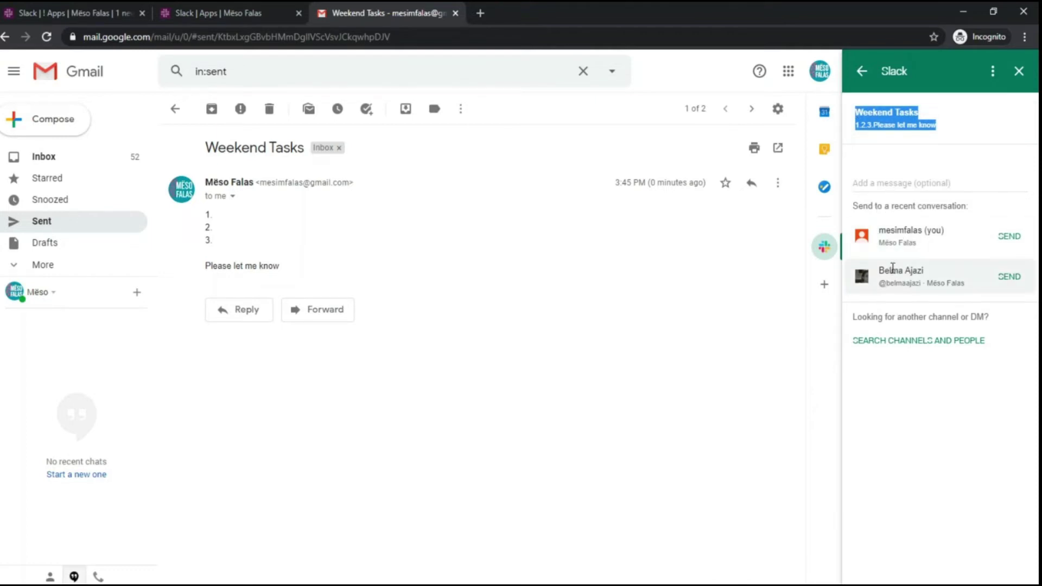
pyautogui.click(898, 341)
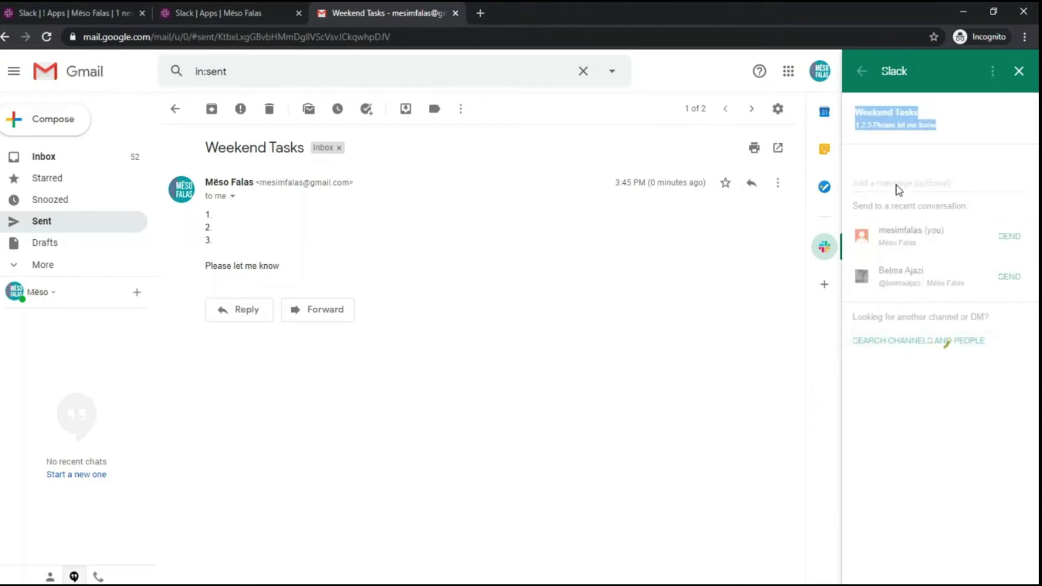
pyautogui.click(881, 206)
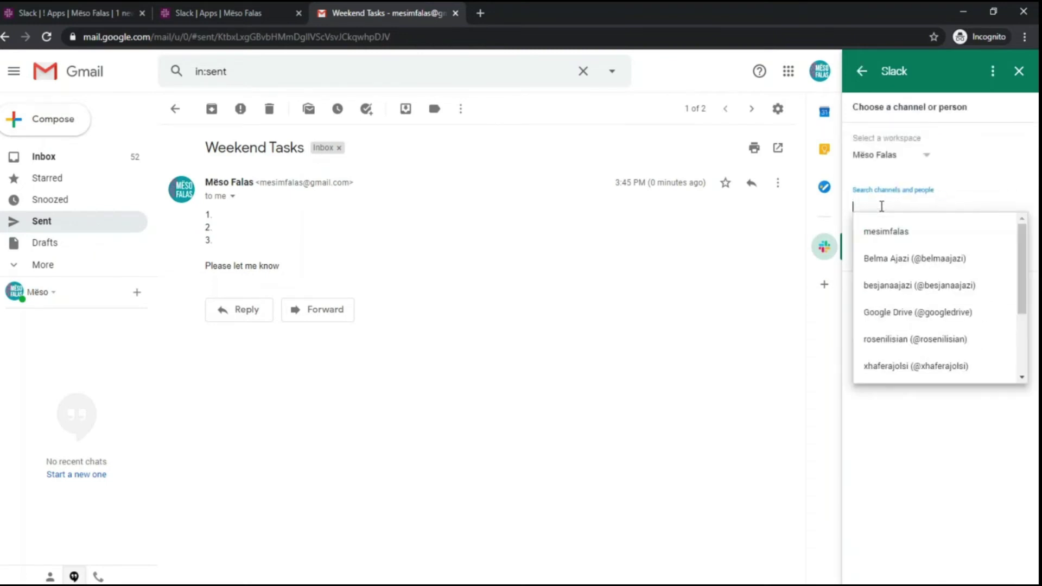
pyautogui.scroll(-3, 911, 288)
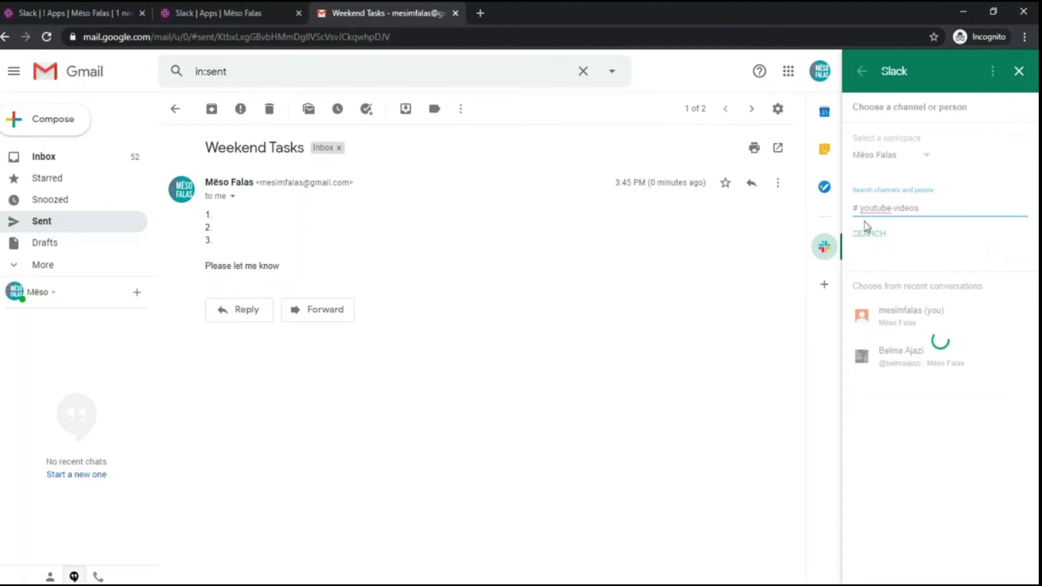
pyautogui.click(881, 169)
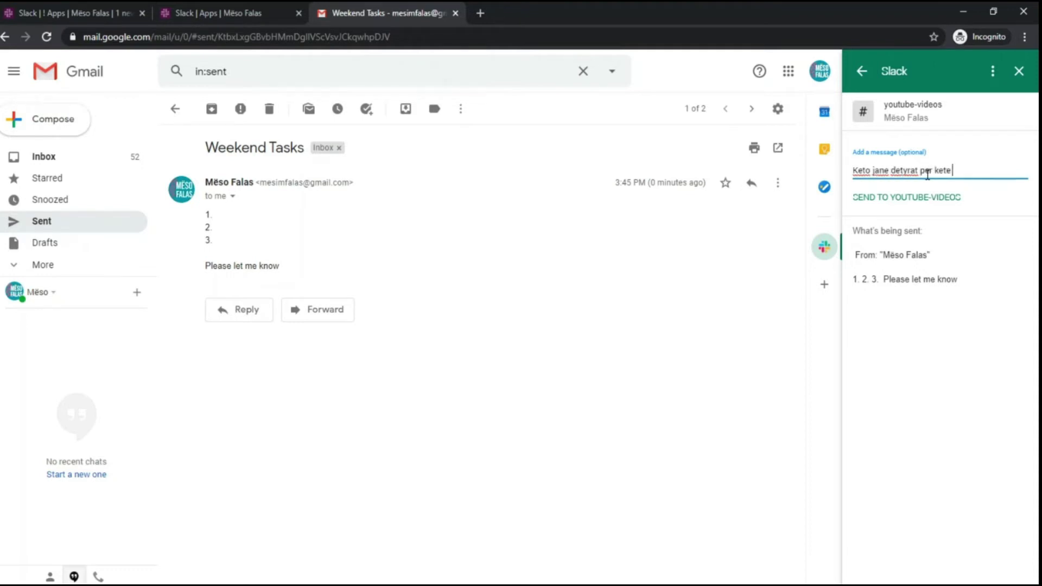
pyautogui.click(885, 199)
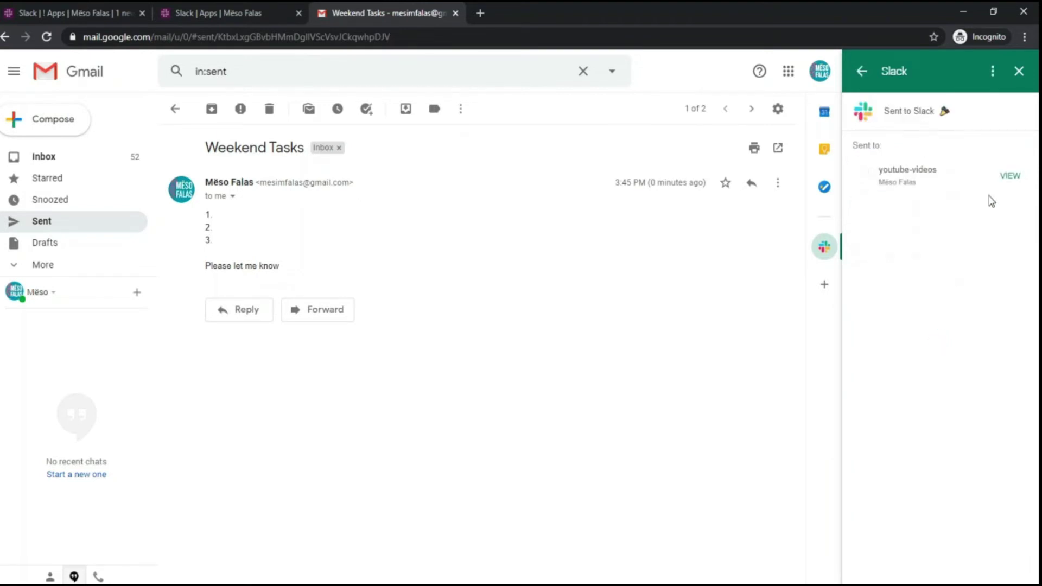
# - Open and expand the forwarded Weekend Tasks email in #youtube-videos, then browse the Apps page
pyautogui.click(1010, 177)
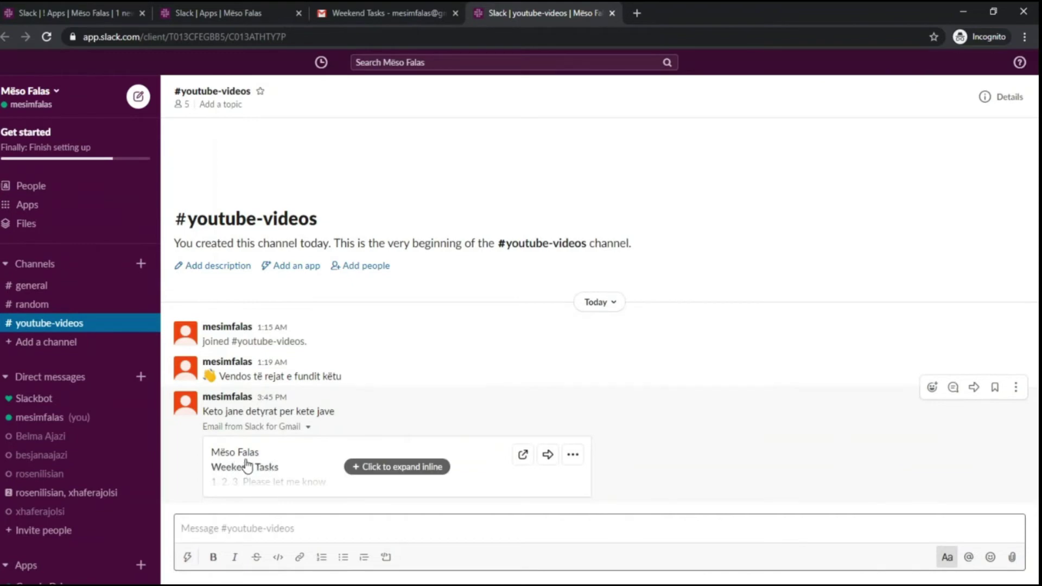
pyautogui.click(294, 468)
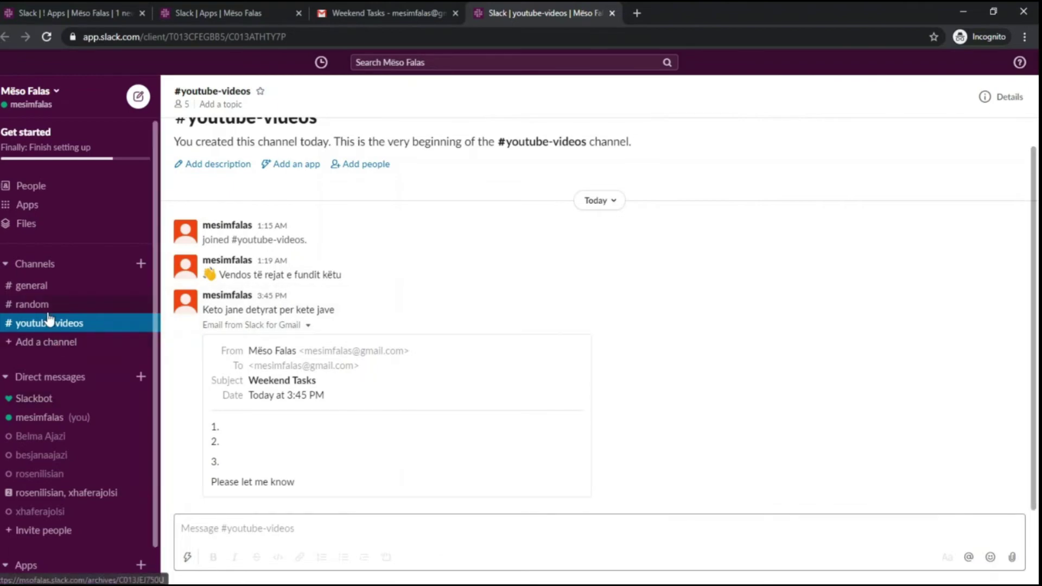
pyautogui.click(28, 206)
pyautogui.scroll(-3, 849, 360)
pyautogui.scroll(-1, 619, 236)
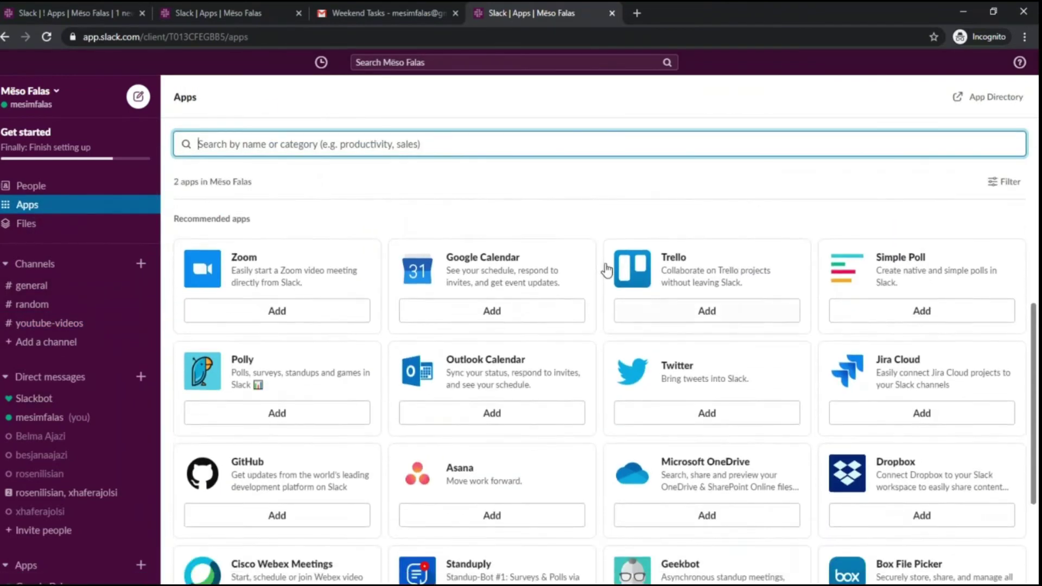
# - Add Google Calendar to the Mëso Falas workspace and authorize the Mëso Falas Google account
pyautogui.click(531, 317)
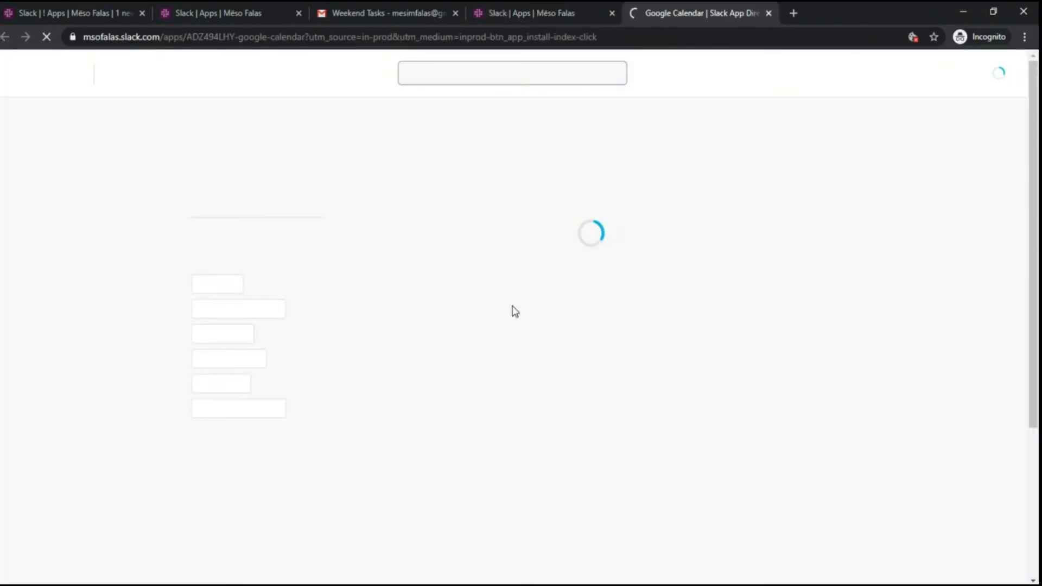
pyautogui.click(281, 340)
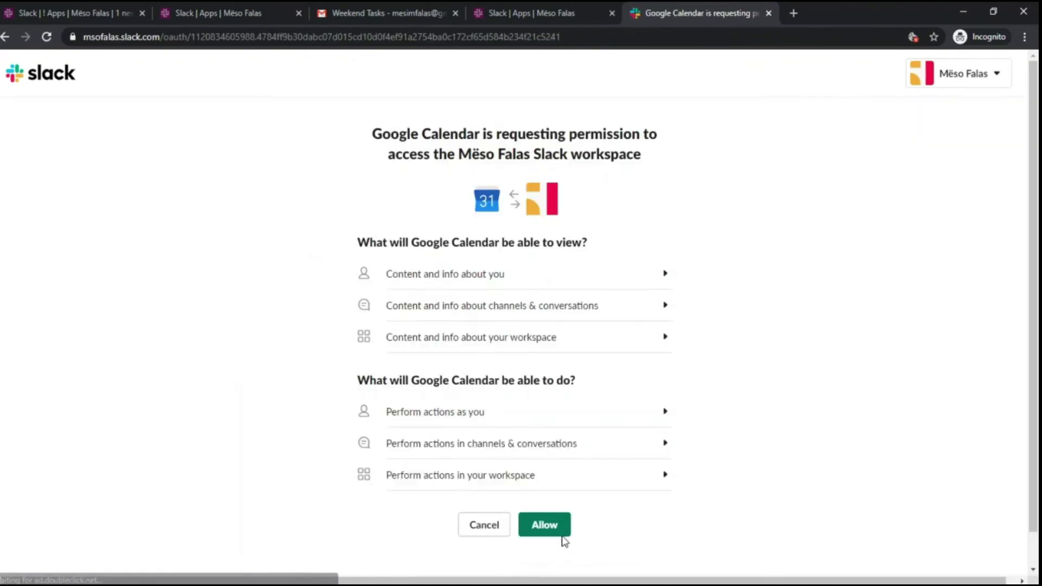
pyautogui.click(562, 532)
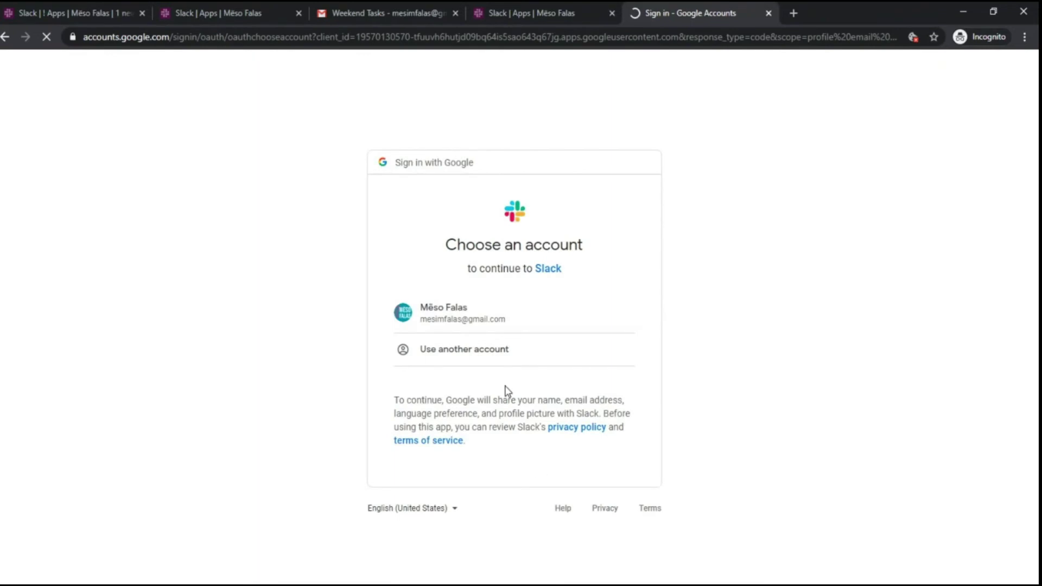
pyautogui.click(481, 312)
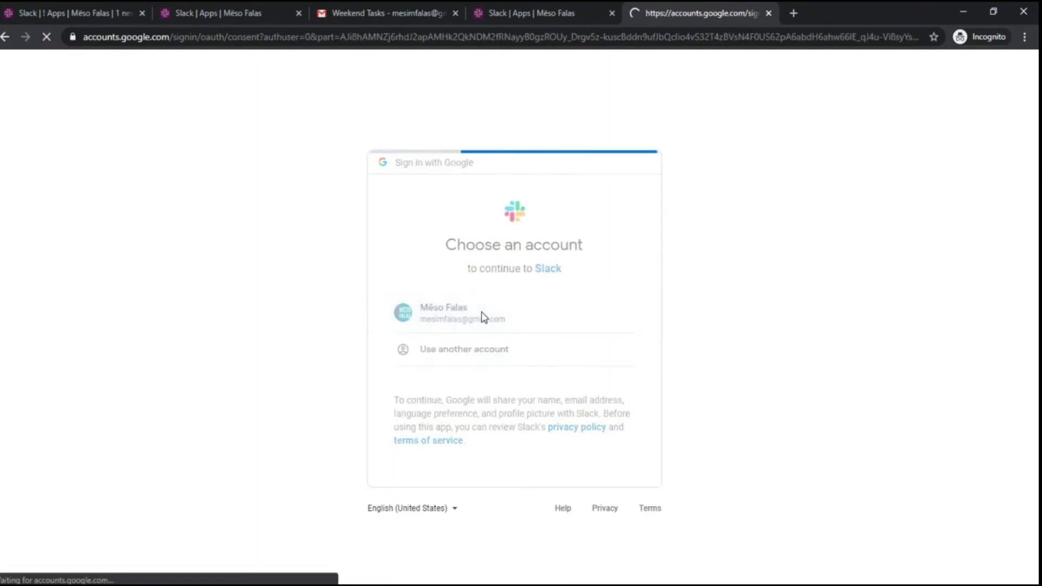
pyautogui.click(620, 492)
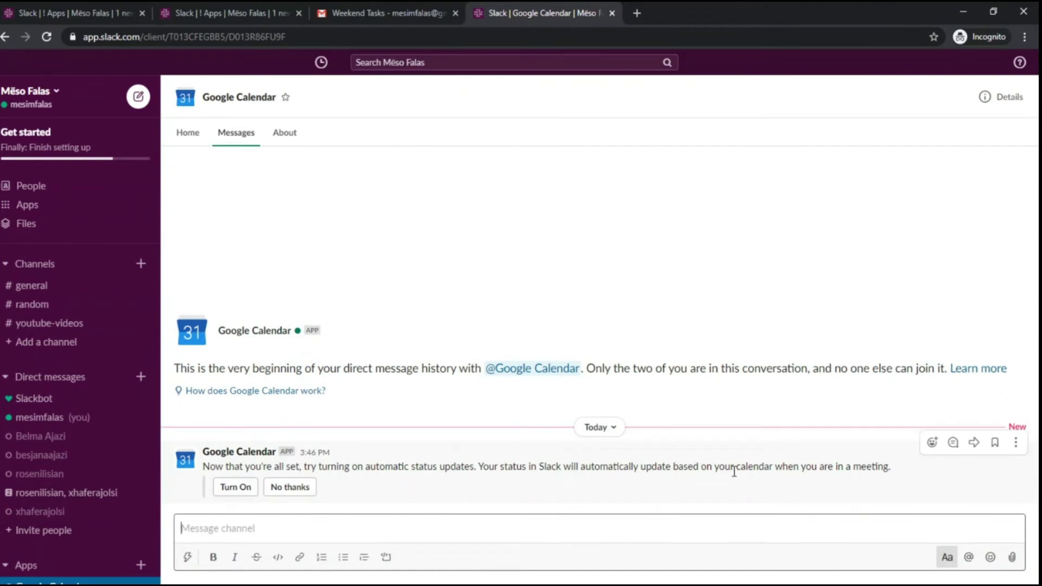
# - Turn on Google Calendar's automatic status updates and look through its Home, Messages and About tabs
pyautogui.click(235, 487)
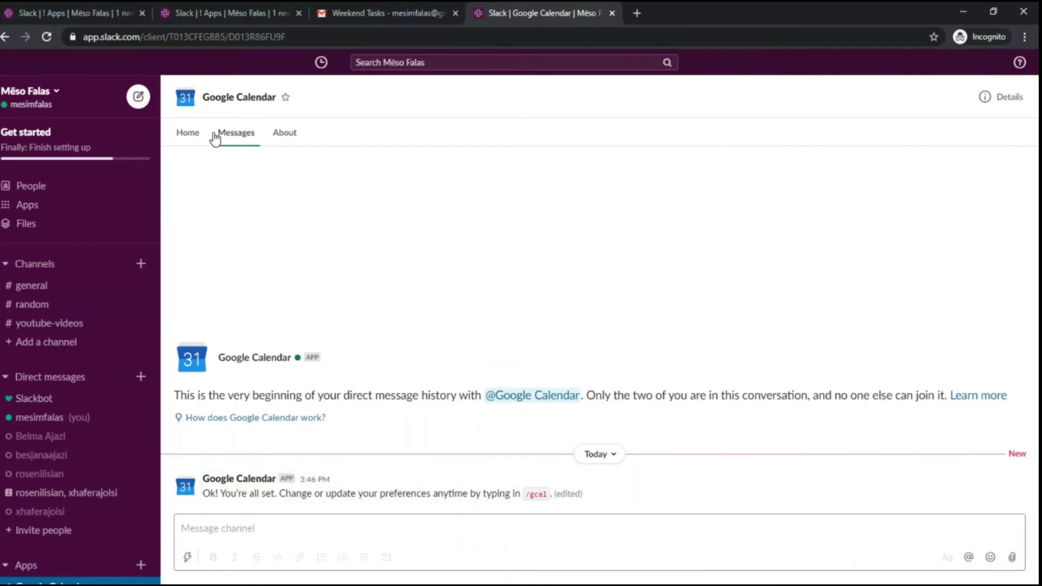
pyautogui.click(189, 136)
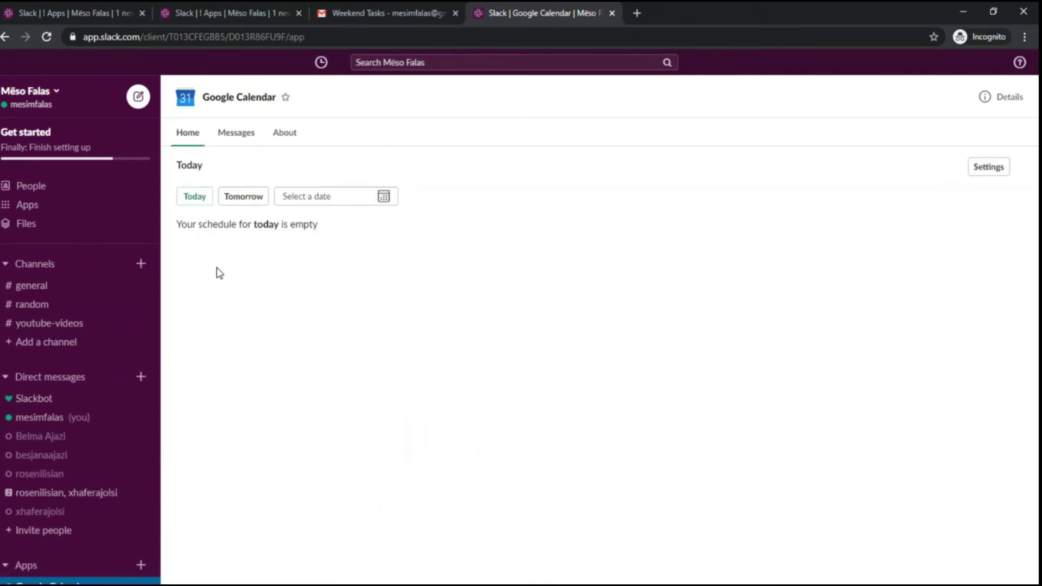
pyautogui.moveTo(199, 220); pyautogui.dragTo(317, 225)
pyautogui.click(242, 328)
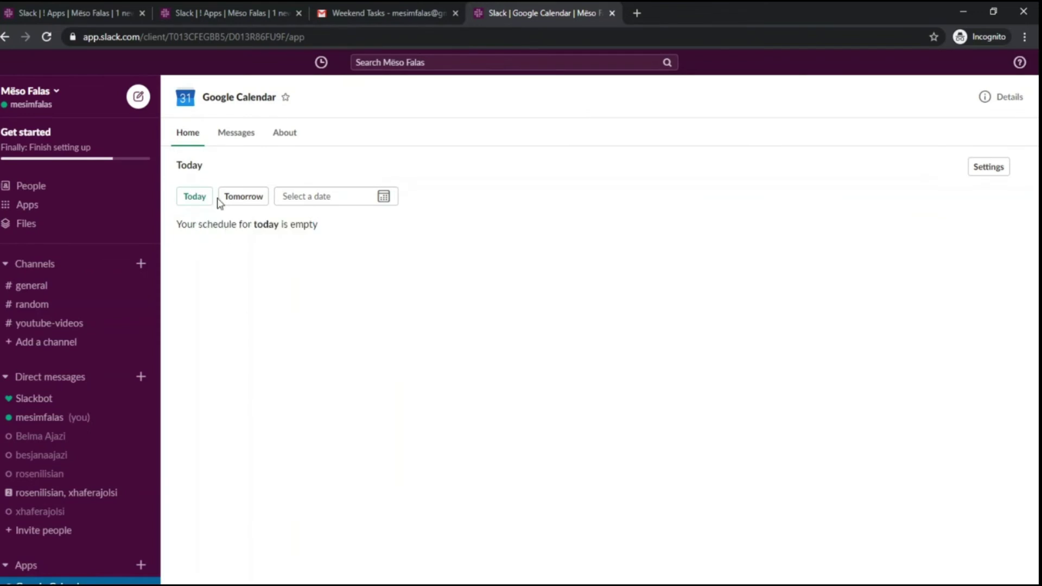
pyautogui.click(222, 136)
pyautogui.click(291, 140)
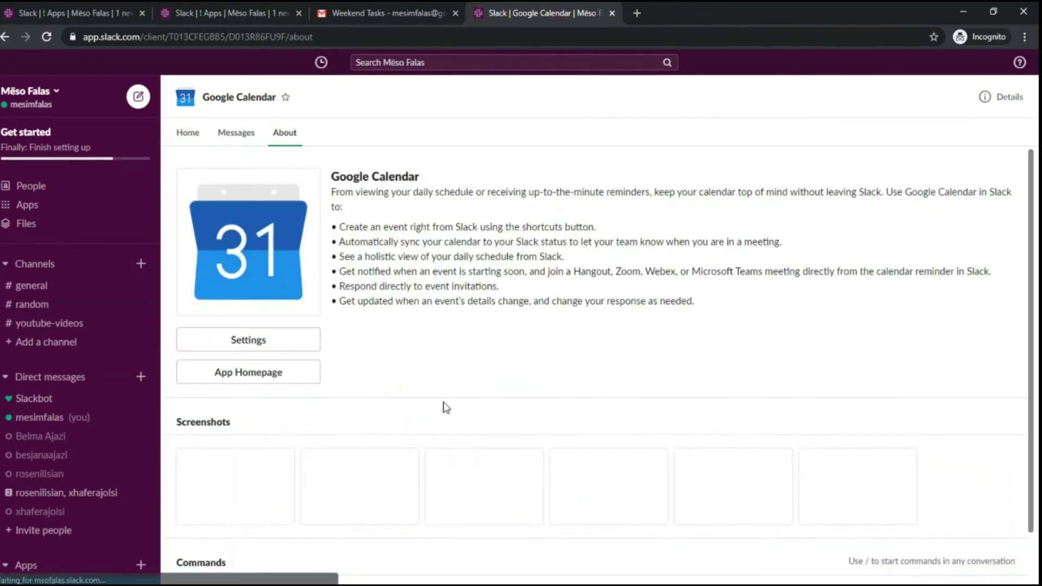
pyautogui.scroll(-2, 542, 351)
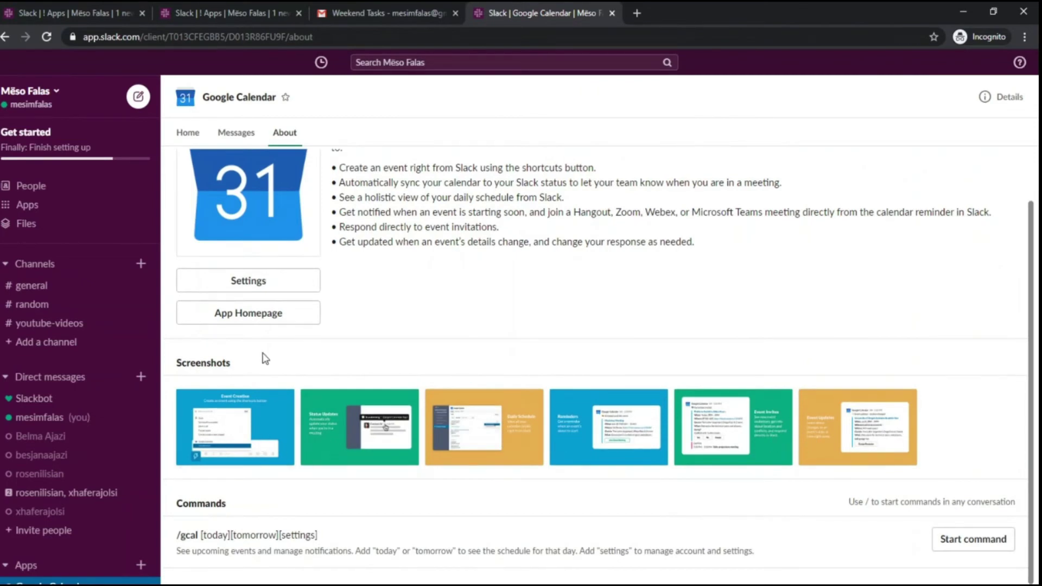
# - Scroll the Apps list, now showing Google Calendar installed, and bring up the add-channel options
pyautogui.click(35, 209)
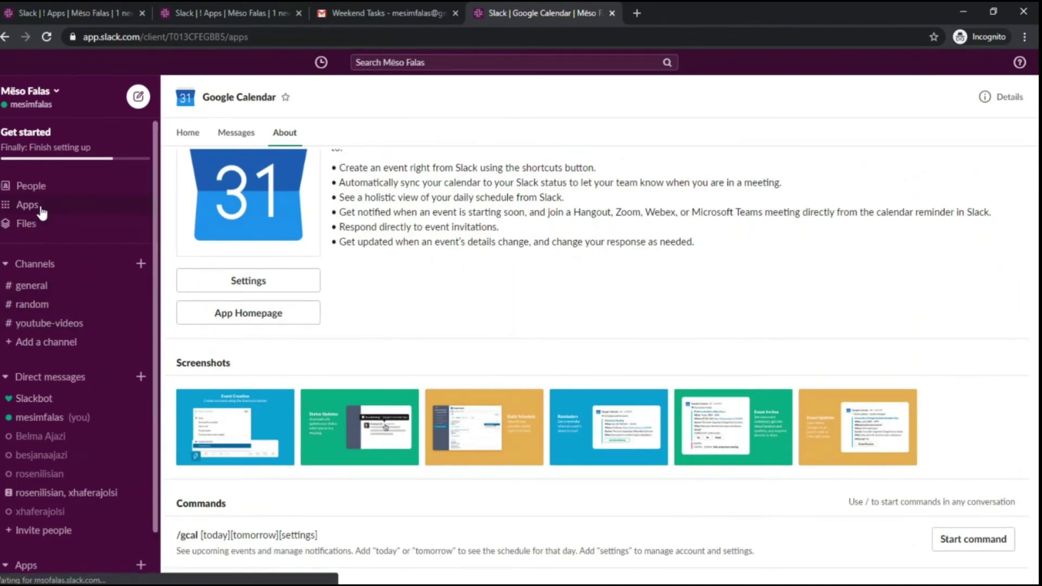
pyautogui.scroll(-3, 663, 418)
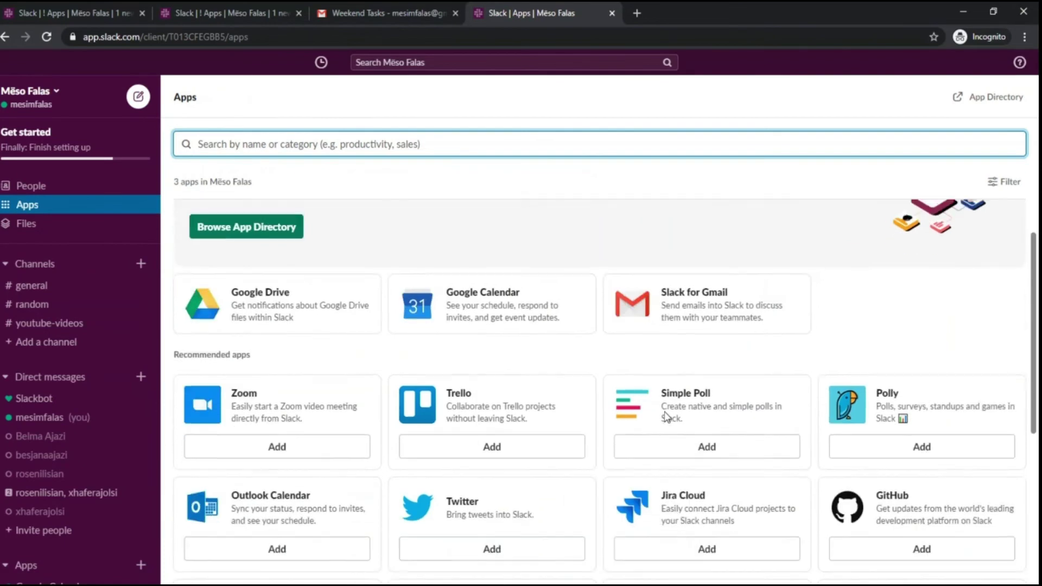
pyautogui.scroll(-1, 862, 465)
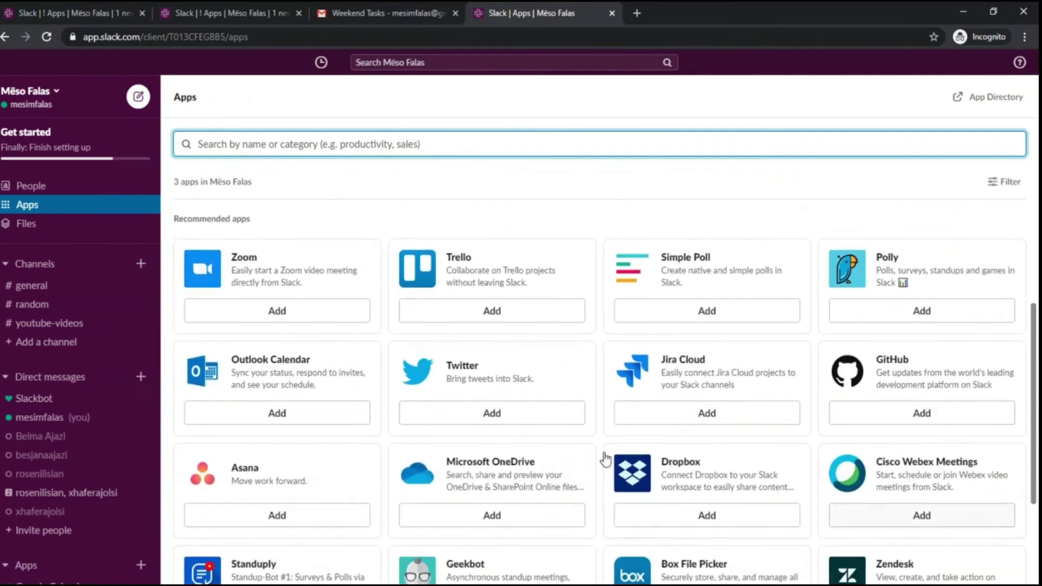
pyautogui.scroll(-3, 840, 454)
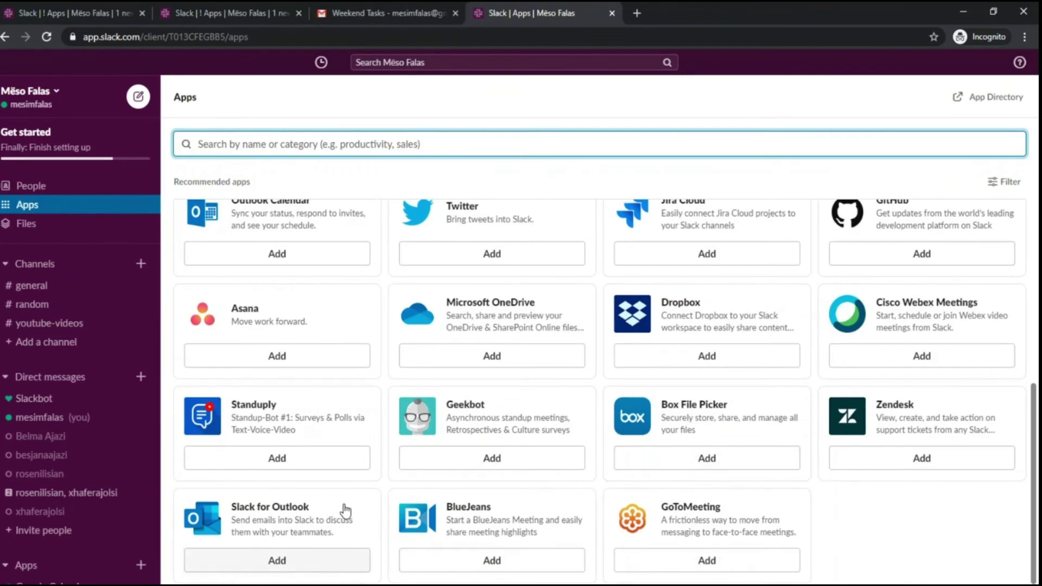
pyautogui.scroll(7, 344, 509)
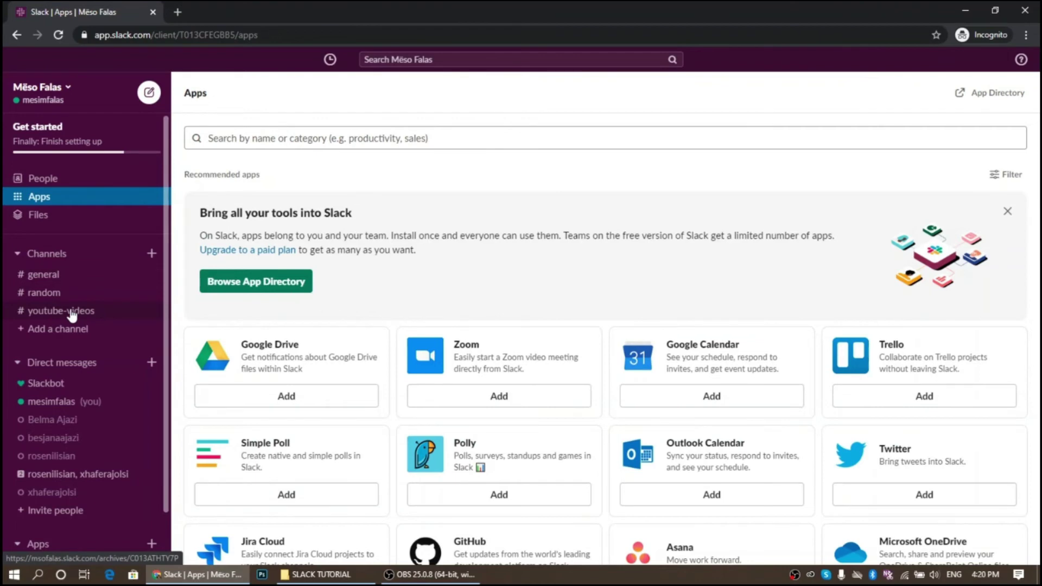
pyautogui.click(152, 253)
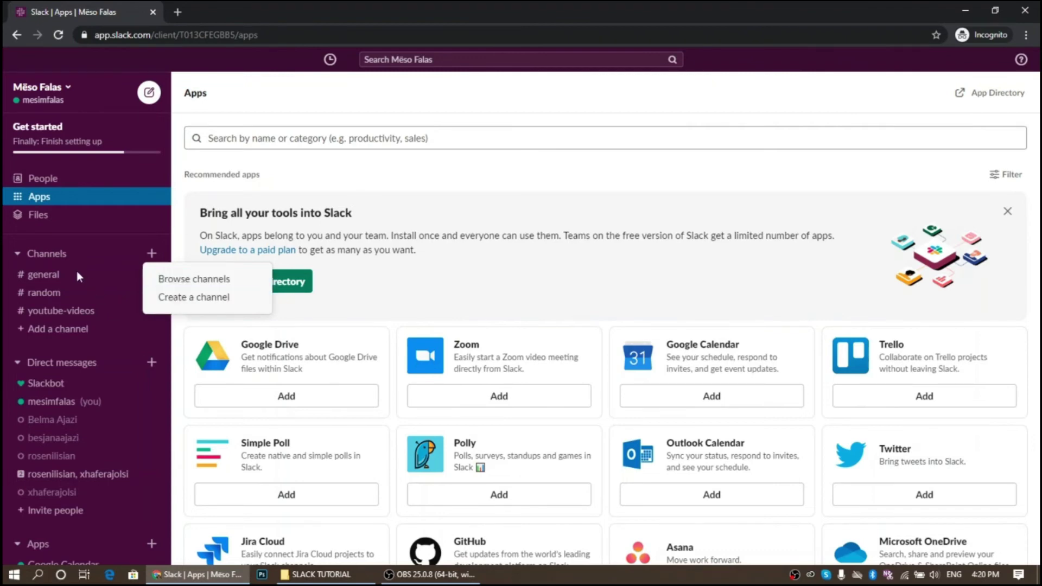
# - Name the new channel 'design' and add the Albanian description about designing upcoming videos
pyautogui.click(195, 302)
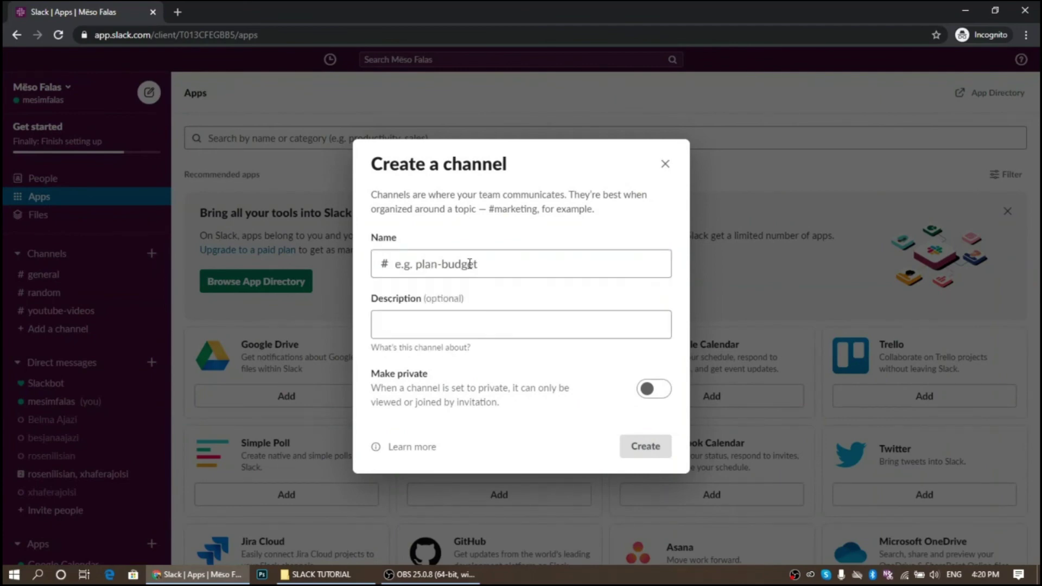
pyautogui.click(450, 263)
pyautogui.write('design')
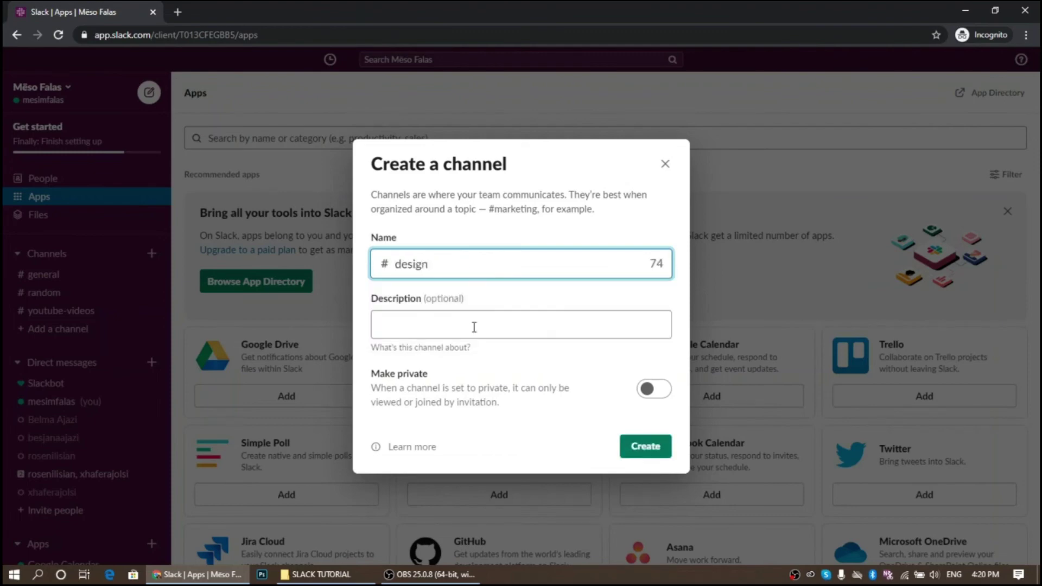
pyautogui.click(452, 329)
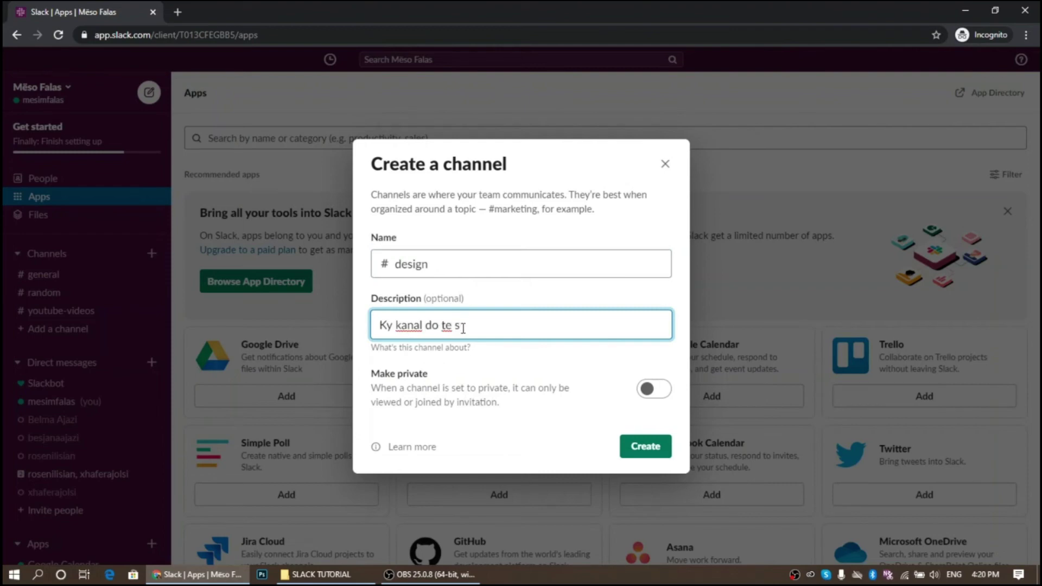
pyautogui.write('Ky kanal do te sherbeje pe')
pyautogui.write('r te komunikuar mbi ')
pyautogui.write('design te vi')
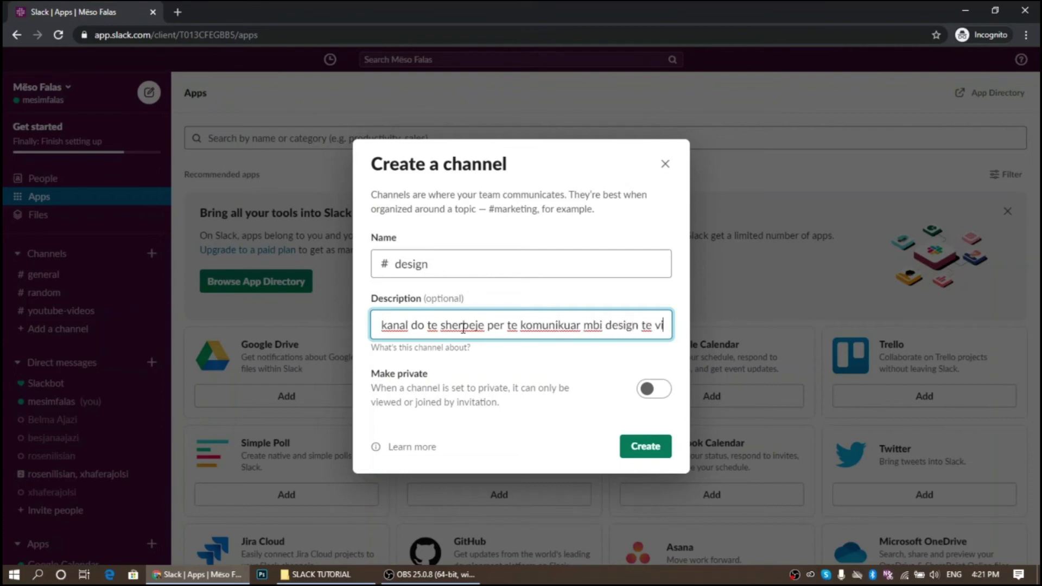
pyautogui.write('deove qe do krijojme')
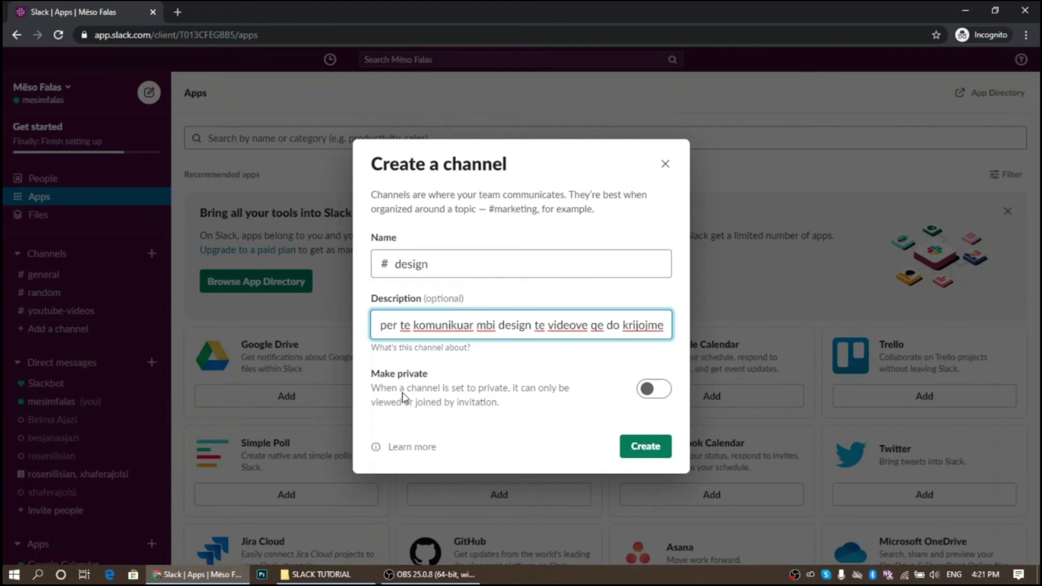
pyautogui.moveTo(380, 390); pyautogui.dragTo(499, 405)
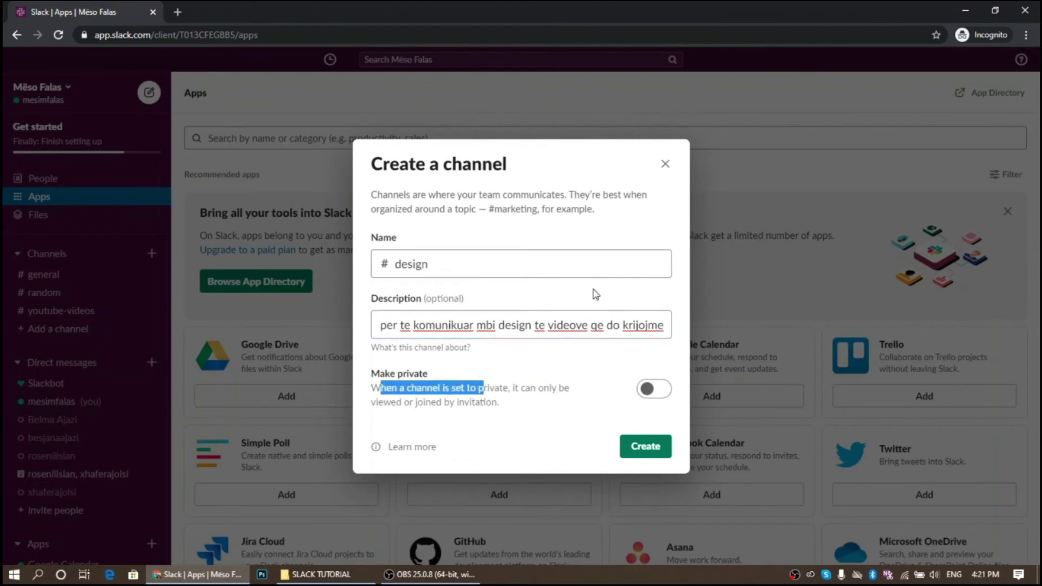
pyautogui.click(436, 259)
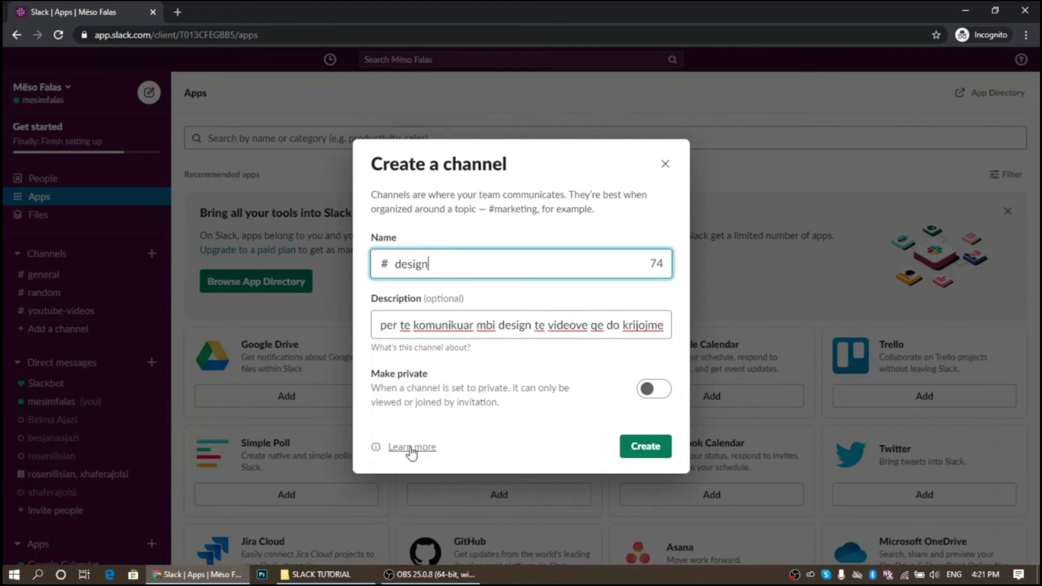
pyautogui.click(411, 447)
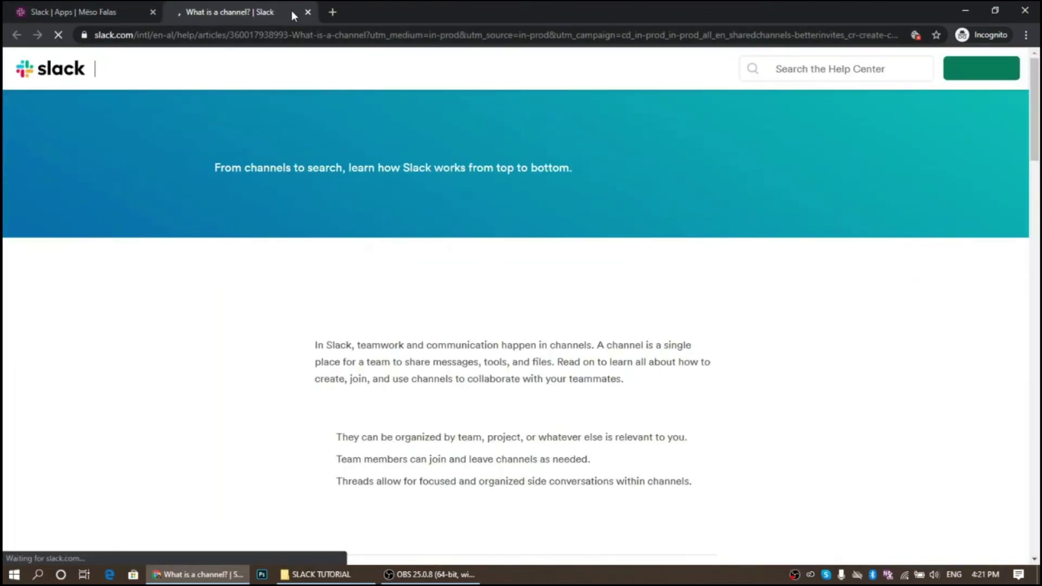
# - Read the 'What is a channel?' help article on public and private channels, then return to Slack
pyautogui.scroll(-1, 617, 435)
pyautogui.scroll(-3, 618, 436)
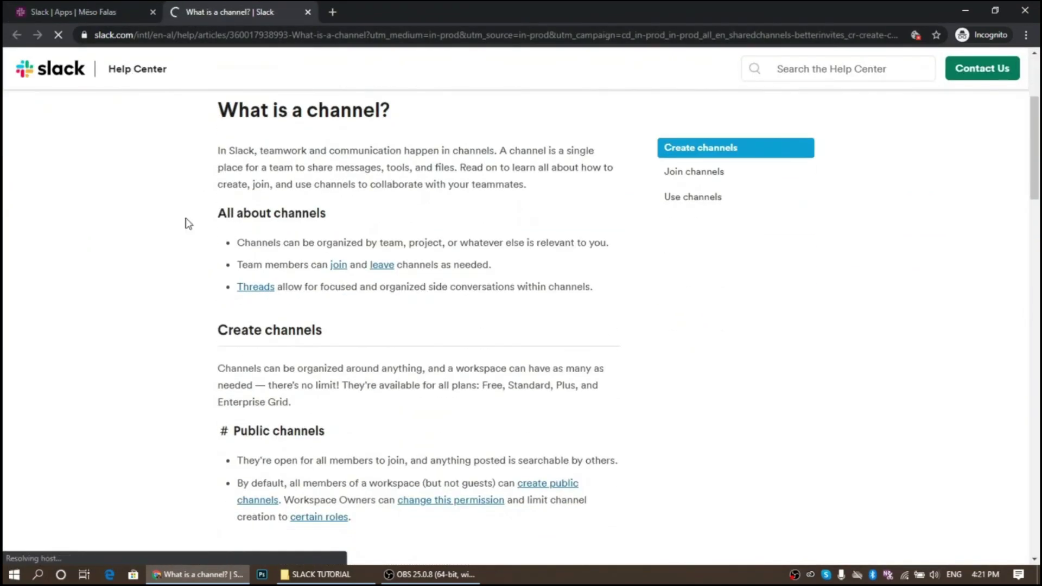
pyautogui.scroll(-1, 408, 425)
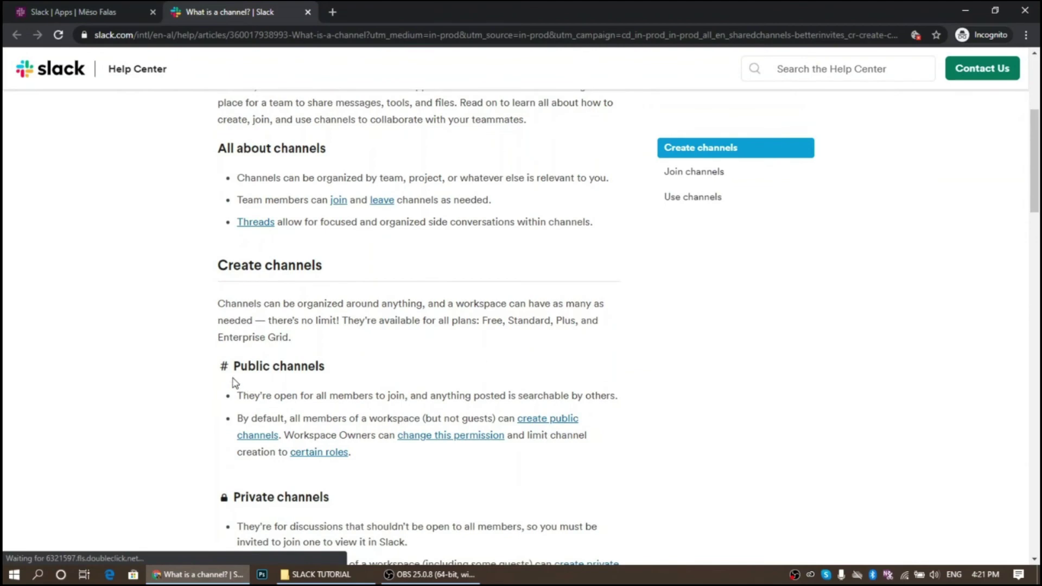
pyautogui.moveTo(252, 367); pyautogui.dragTo(349, 375)
pyautogui.click(384, 396)
pyautogui.scroll(-3, 187, 324)
pyautogui.moveTo(209, 305); pyautogui.dragTo(356, 307)
pyautogui.click(393, 412)
pyautogui.moveTo(312, 445); pyautogui.dragTo(120, 439)
pyautogui.click(66, 10)
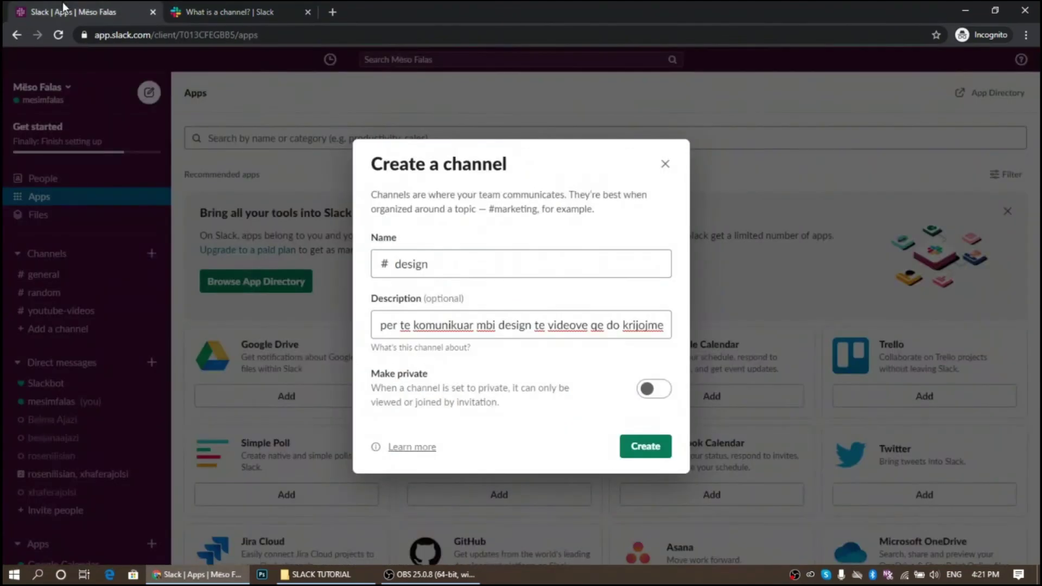
# - Create the #design channel and add two teammates from the name suggestions, giving it 3 members
pyautogui.click(640, 447)
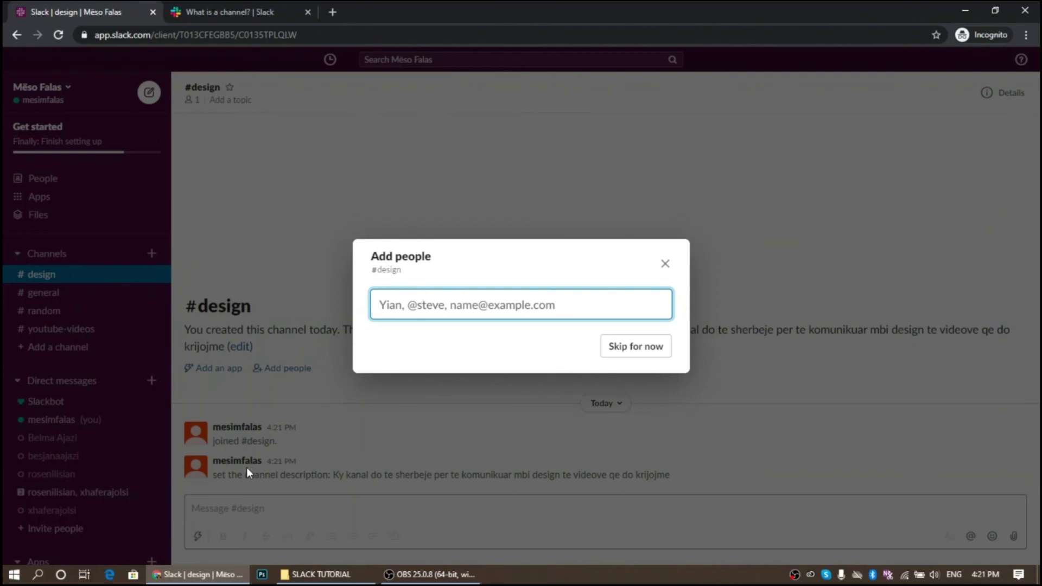
pyautogui.write('xhaf')
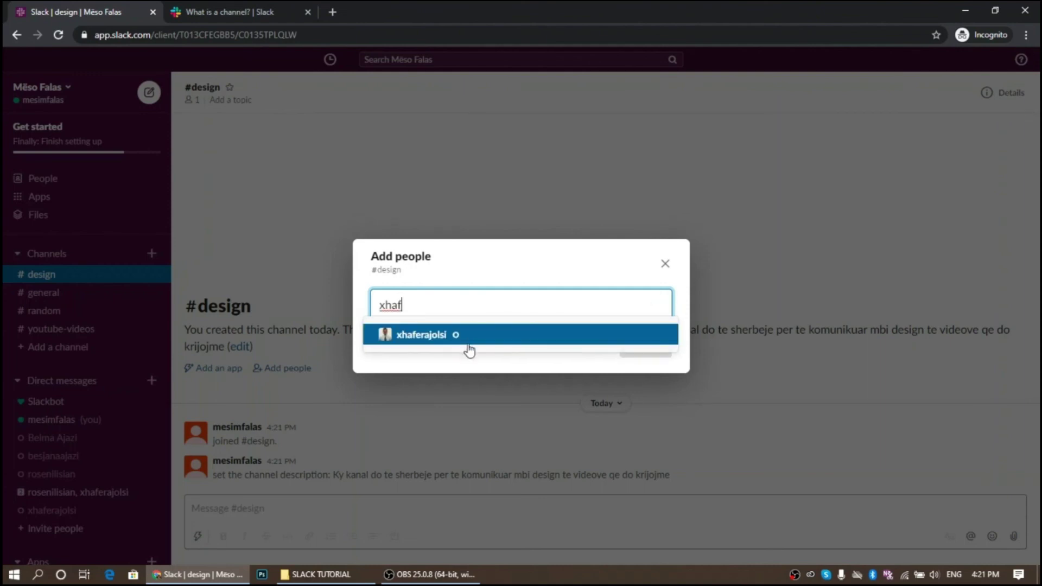
pyautogui.click(468, 336)
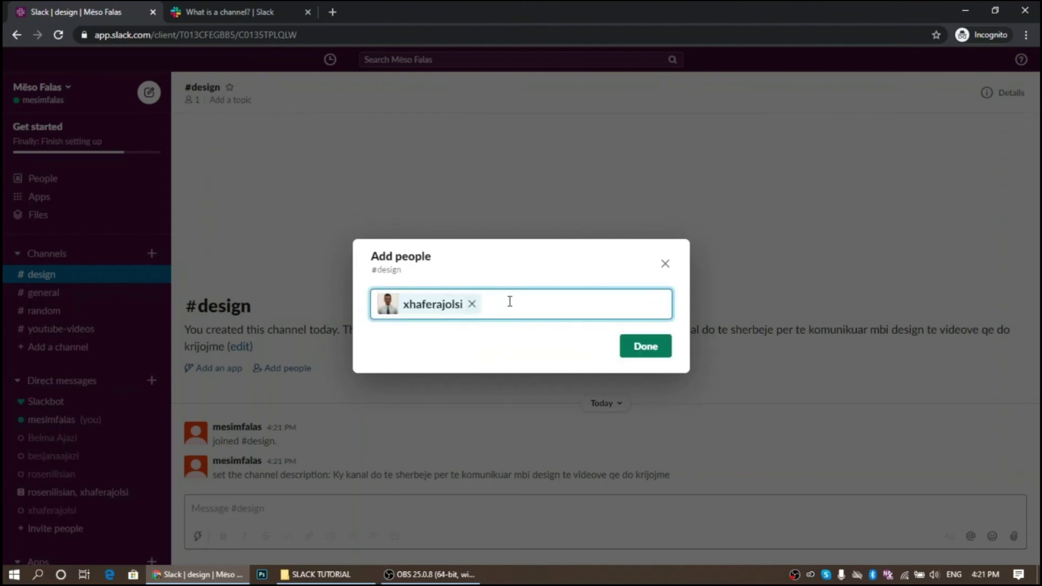
pyautogui.write('belma')
pyautogui.click(481, 341)
pyautogui.click(638, 352)
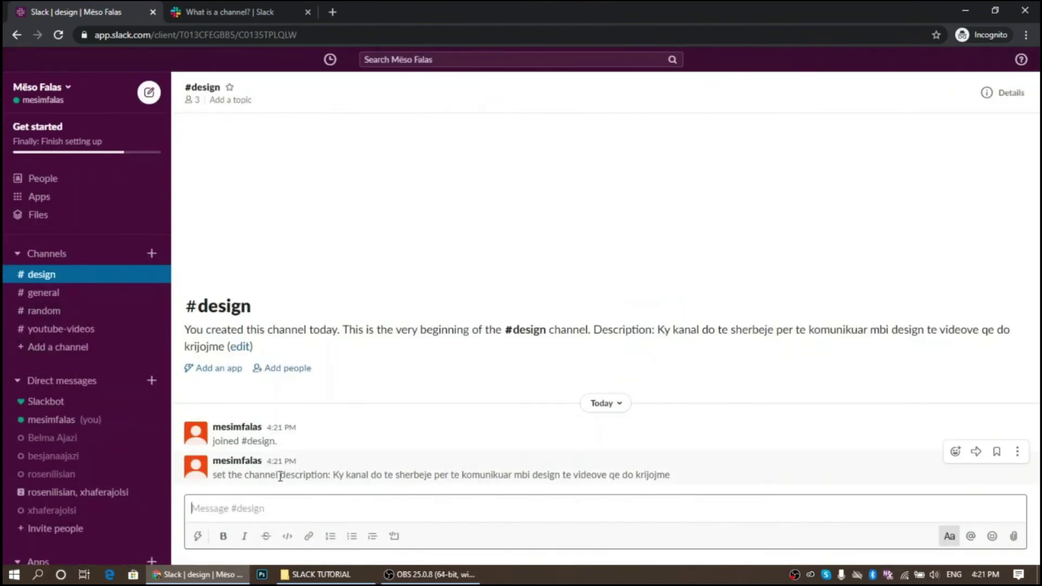
pyautogui.click(53, 295)
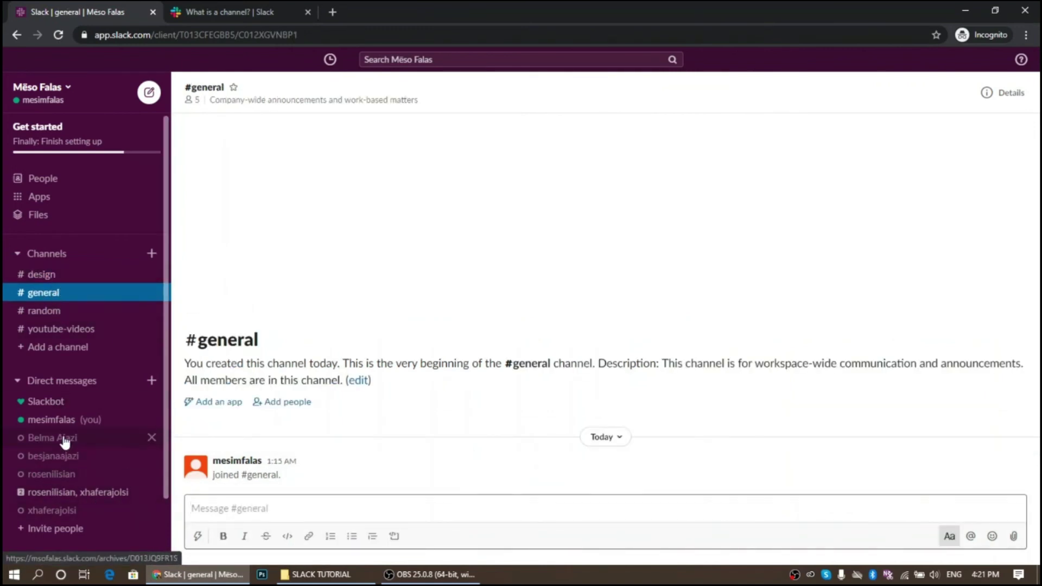
pyautogui.click(61, 291)
pyautogui.click(57, 275)
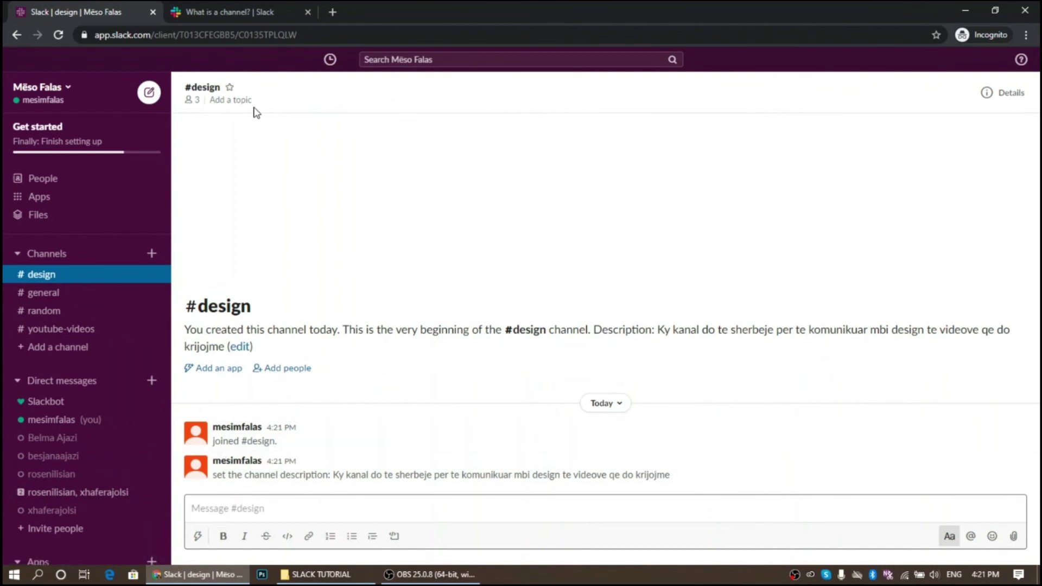
pyautogui.click(193, 100)
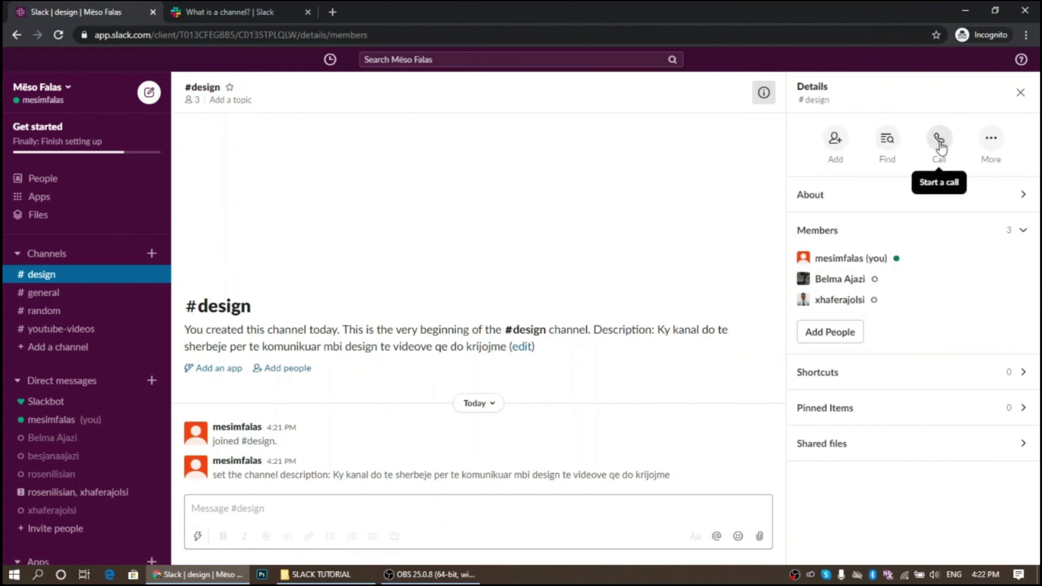
pyautogui.click(1016, 380)
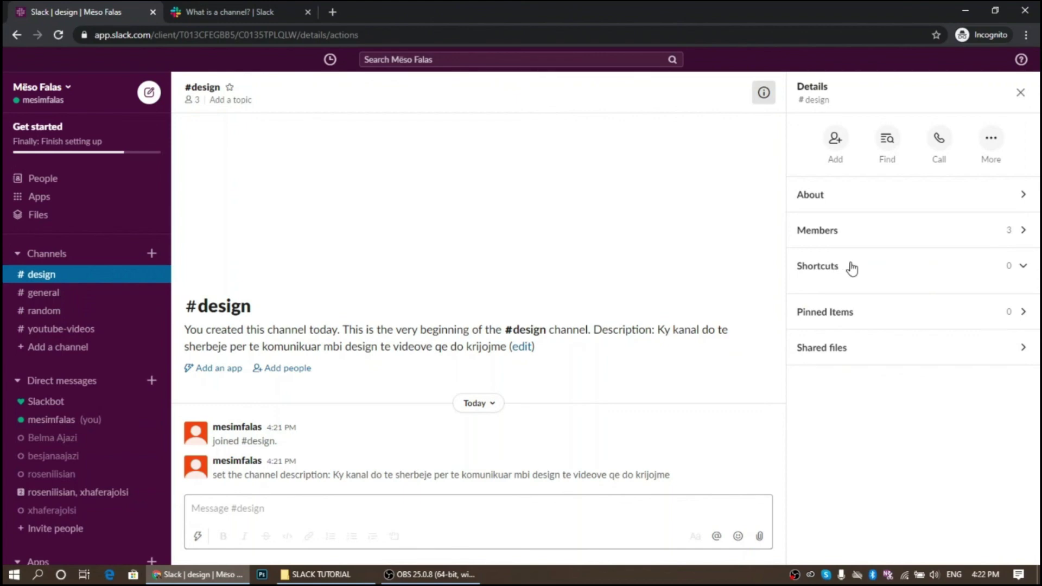
pyautogui.click(988, 313)
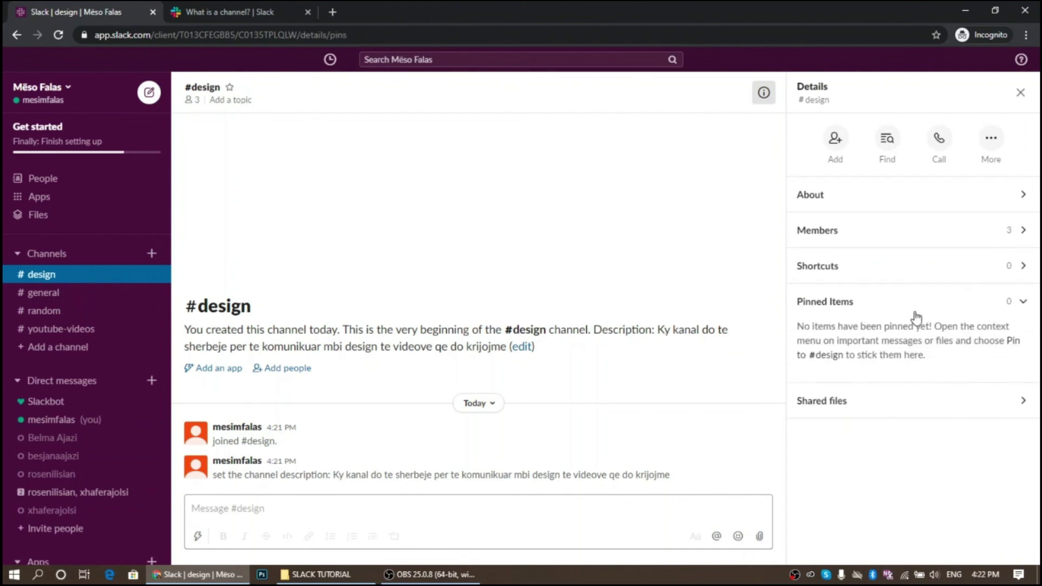
pyautogui.click(878, 401)
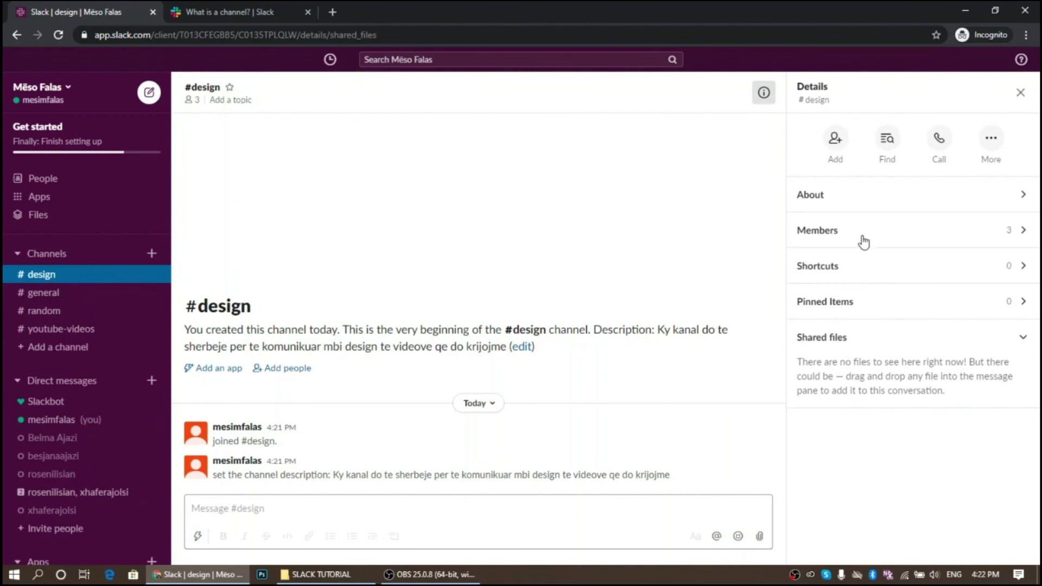
pyautogui.click(1020, 93)
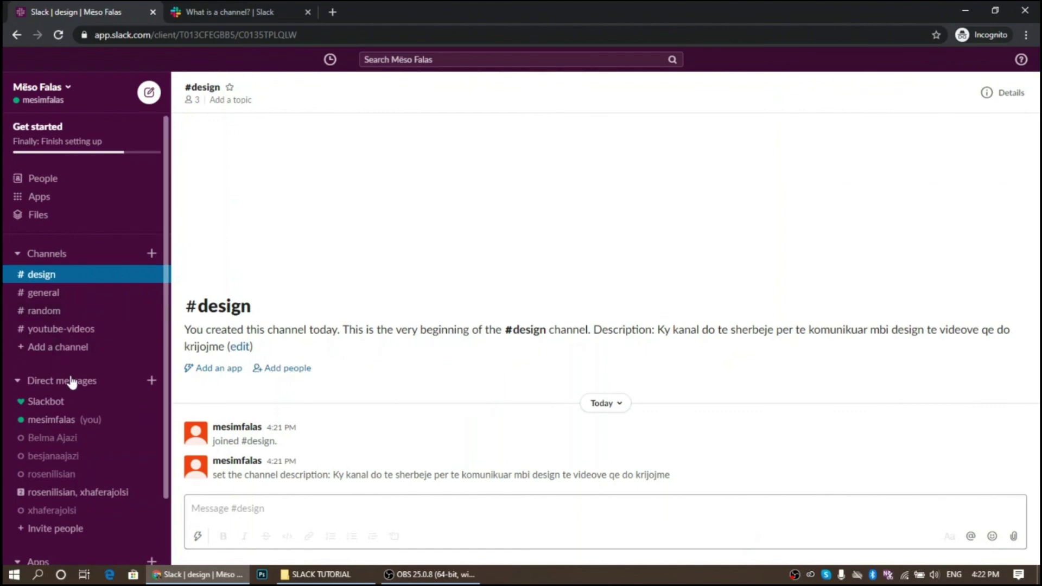
pyautogui.scroll(-3, 72, 382)
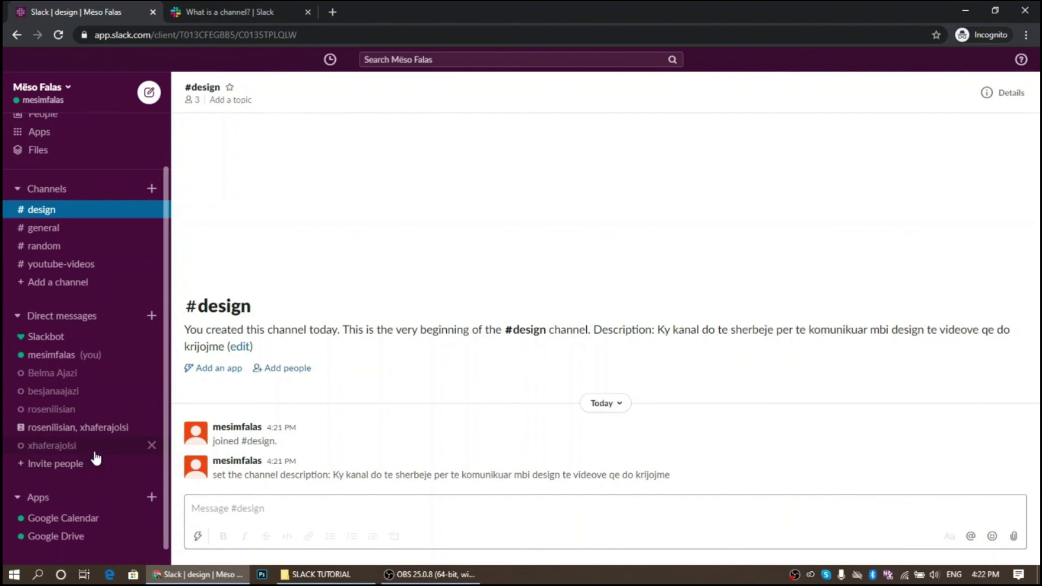
pyautogui.scroll(3, 58, 260)
pyautogui.scroll(-3, 112, 370)
pyautogui.click(46, 463)
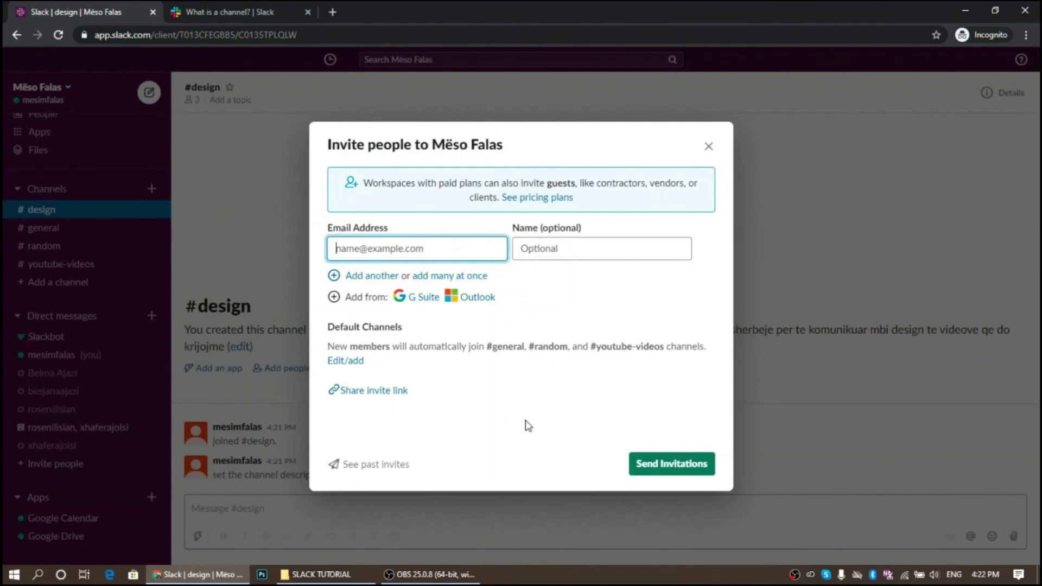